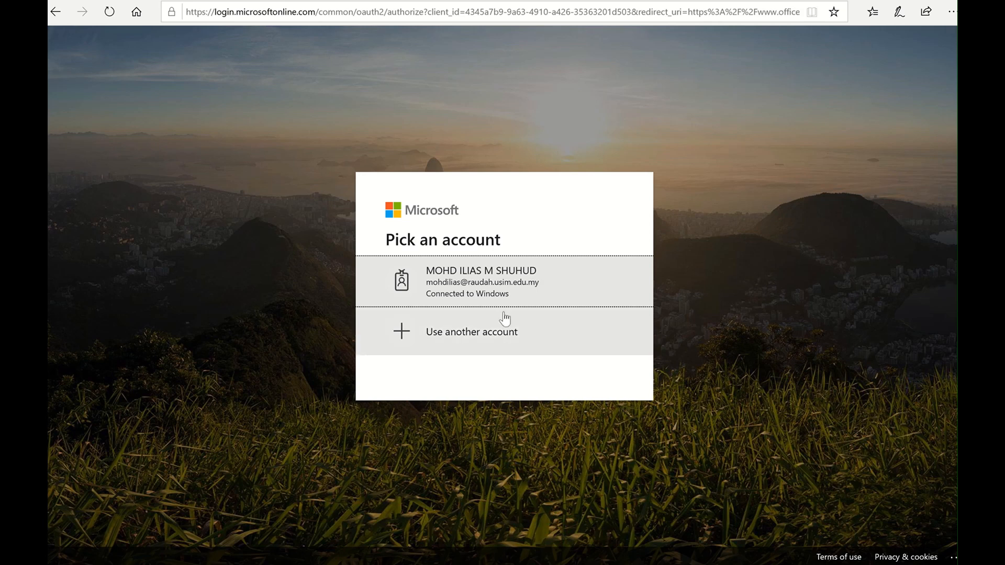
Pick the school account already connected to Windows on the Pick an account page
click(501, 282)
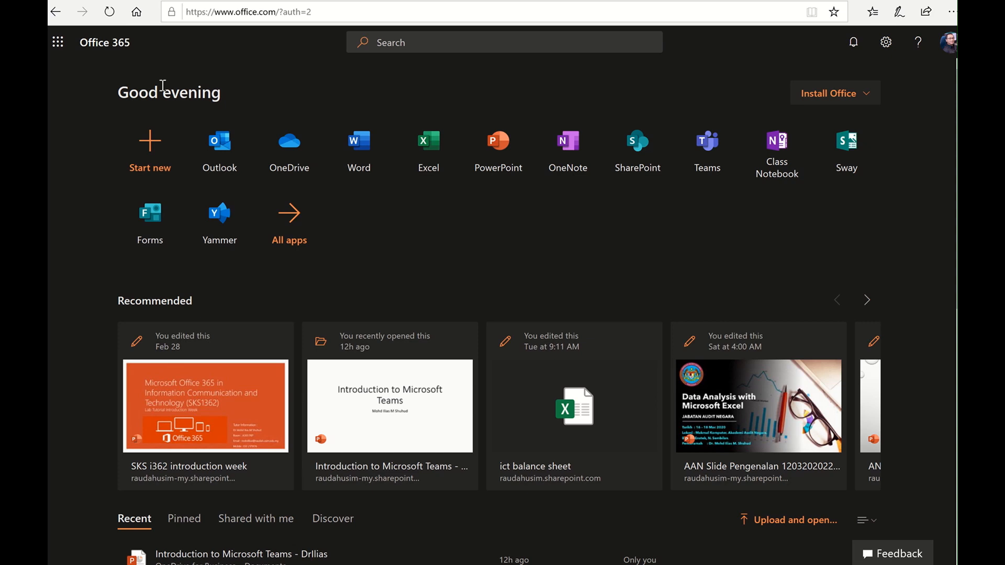
Reload the Office 365 home page through the app launcher's Office 365 link
click(59, 43)
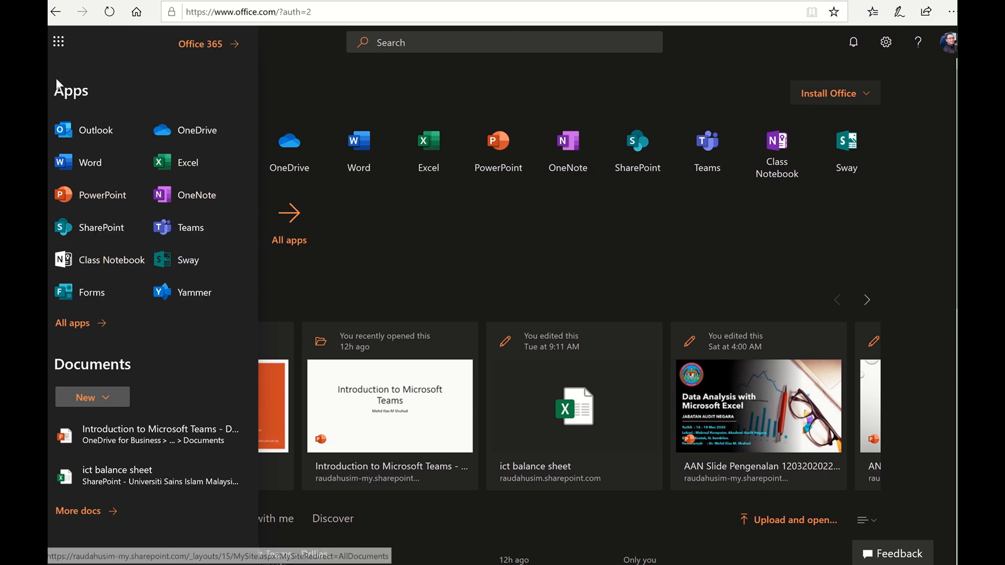
click(206, 53)
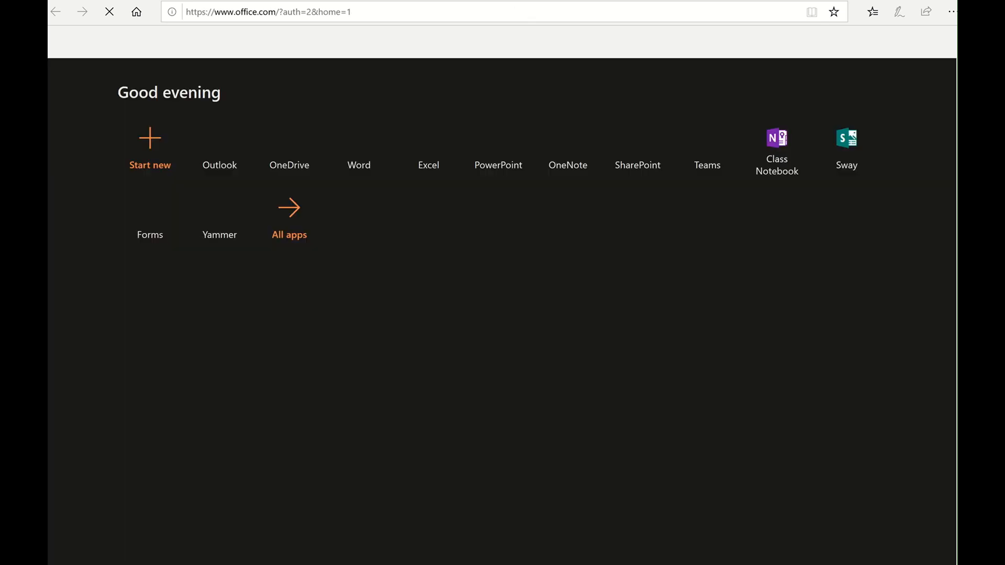
click(605, 278)
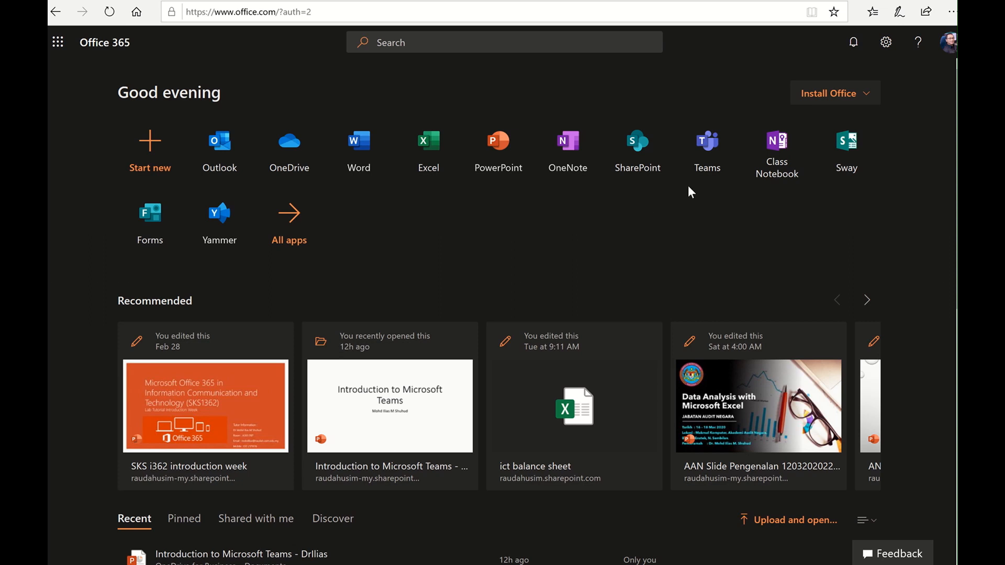
Open and close the Office 365 settings panel, then launch Teams from its tile
click(884, 44)
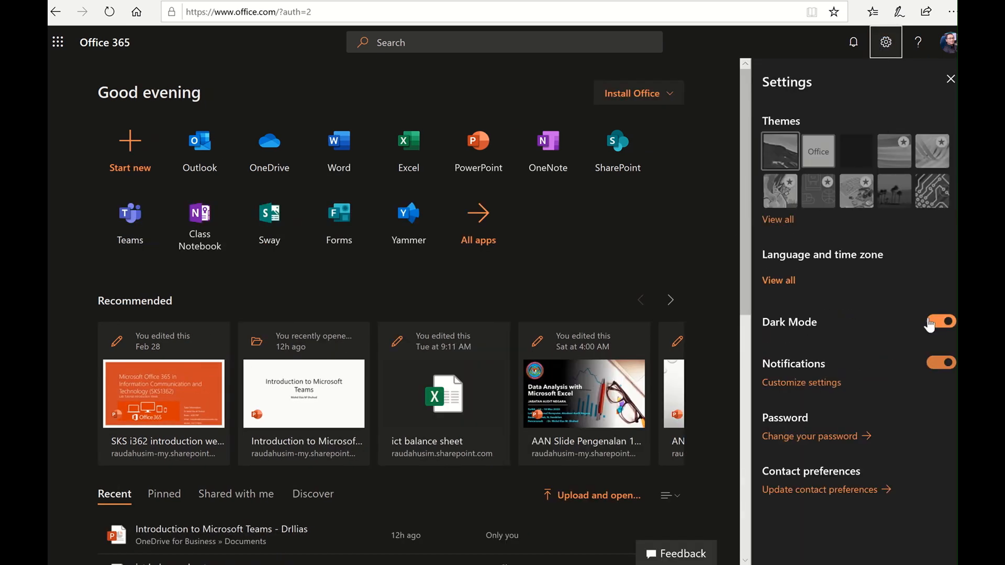
click(885, 43)
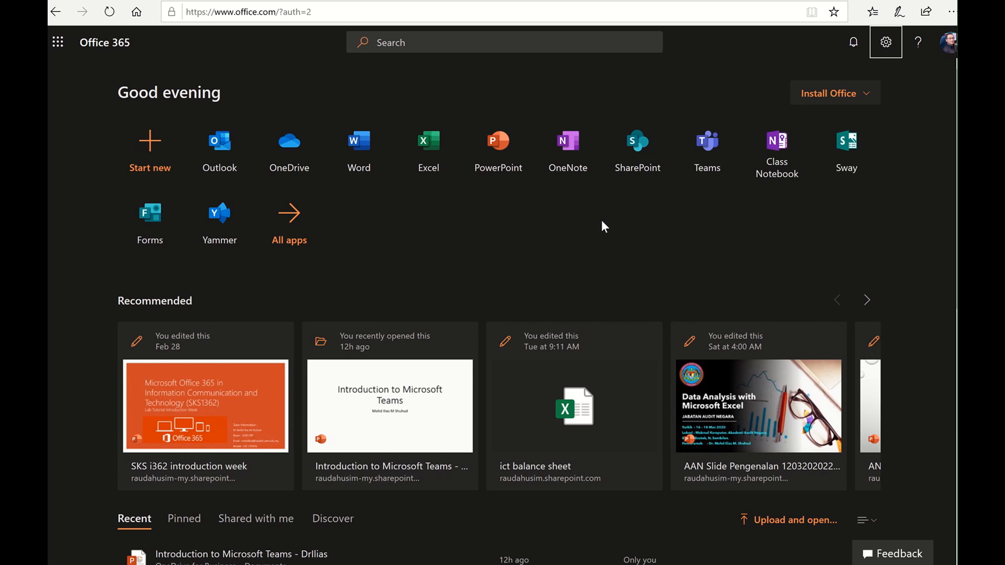
click(708, 146)
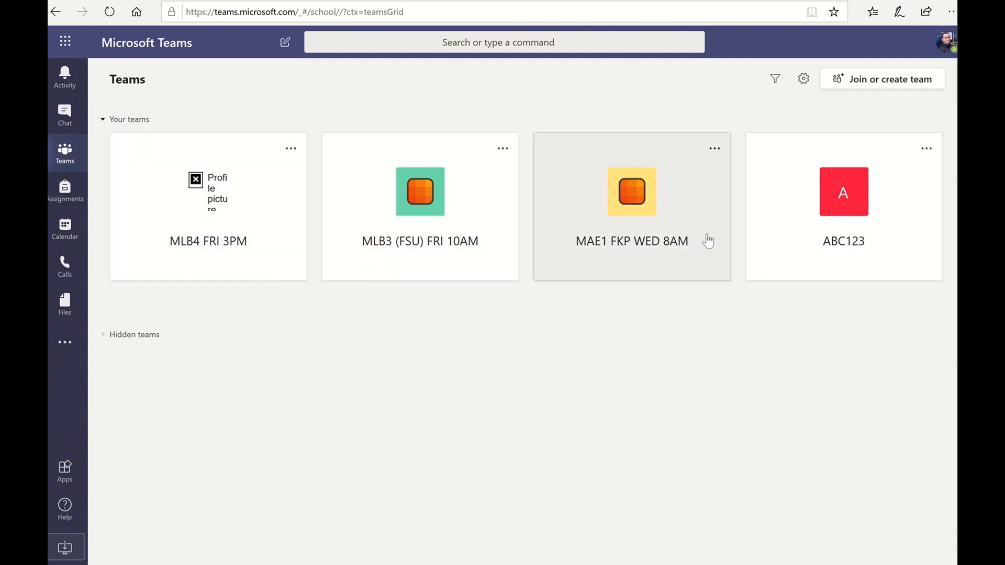
Expand Hidden teams, browse their cards, then collapse the section again
click(111, 335)
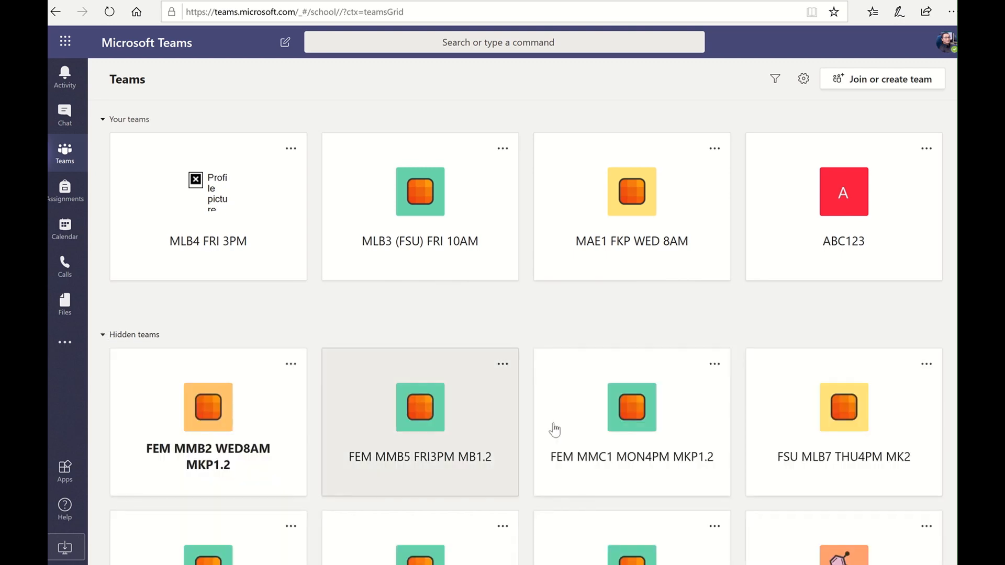
scroll(555, 427, down, 3)
scroll(556, 429, down, 9)
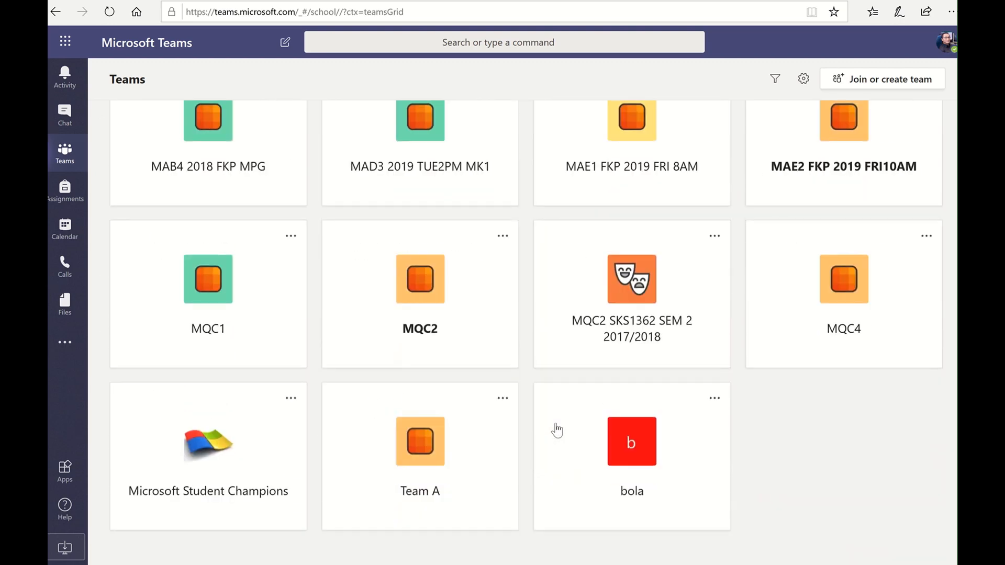
scroll(556, 429, up, 8)
scroll(556, 429, up, 4)
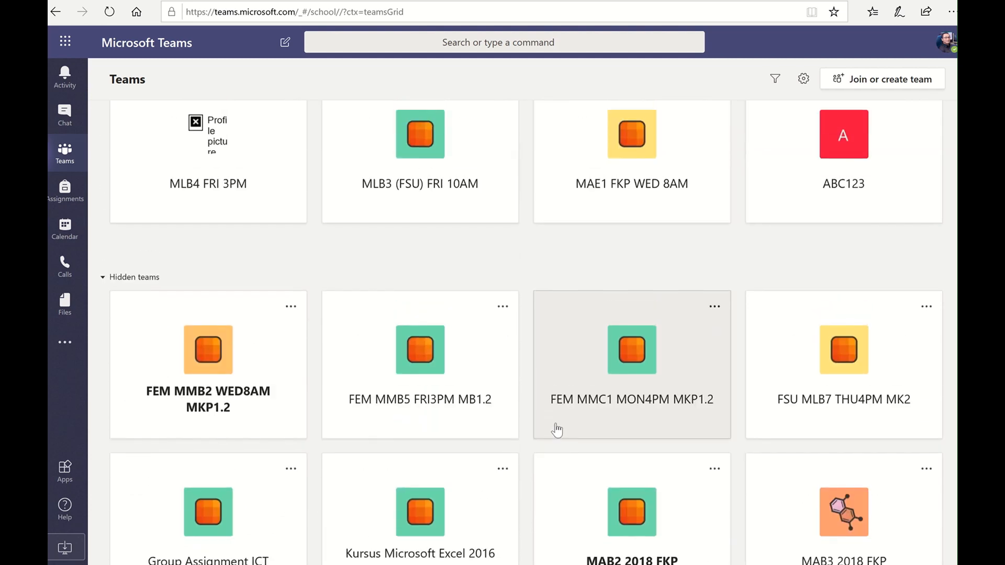
scroll(557, 429, down, 3)
scroll(557, 430, up, 3)
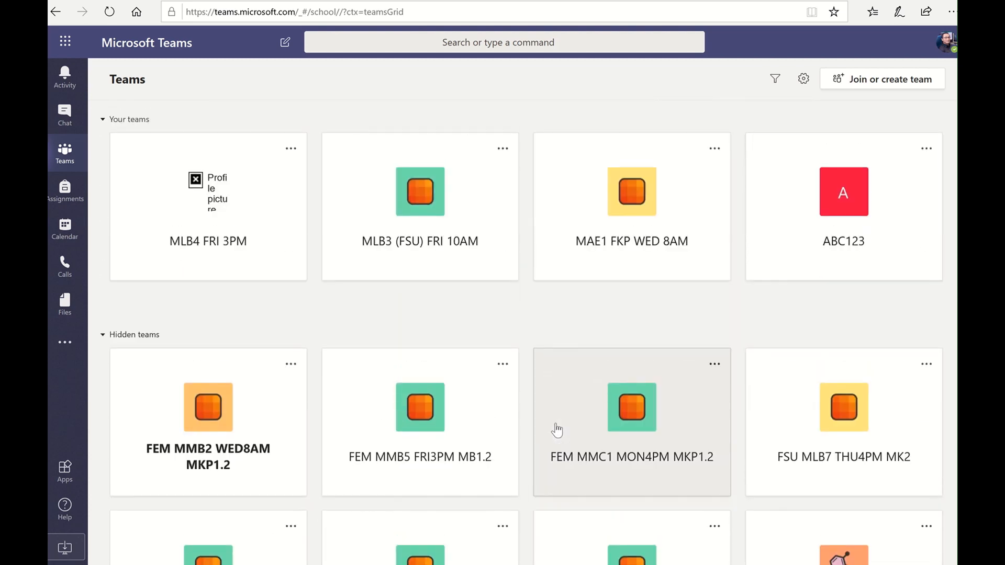
click(103, 336)
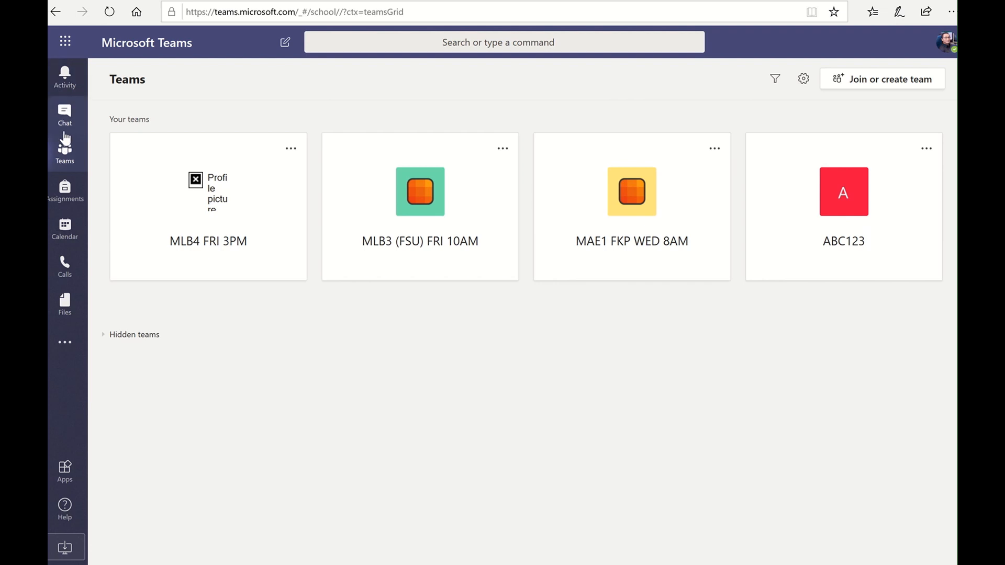
Open Activity, view ABC123's General channel from the 'added you' item, then switch to Chat
click(64, 87)
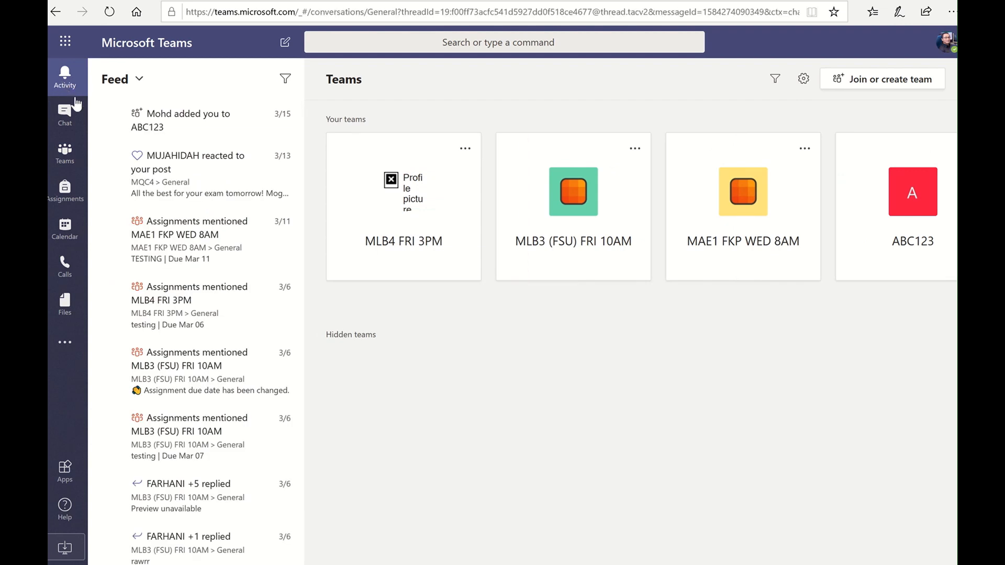
click(161, 118)
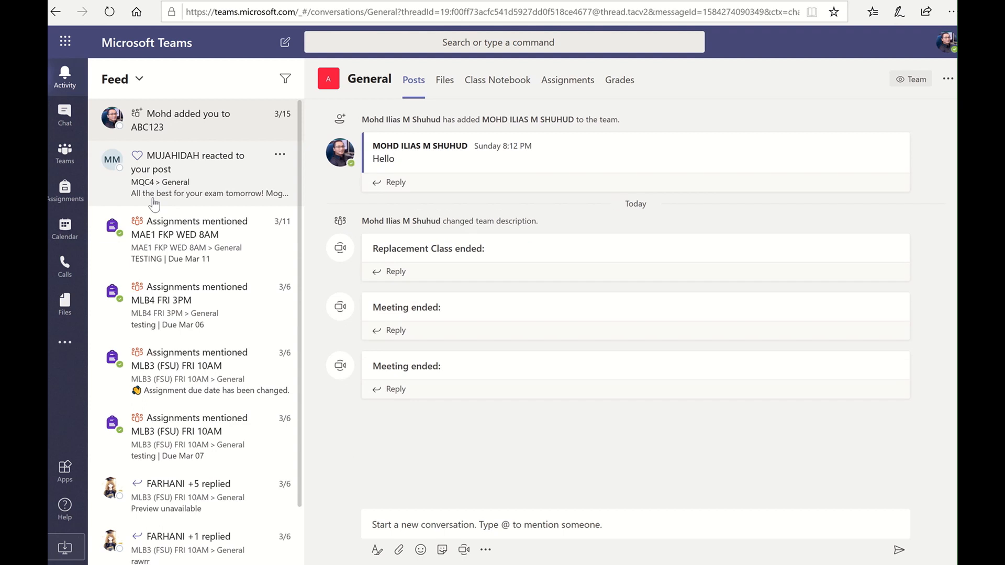
scroll(184, 210, down, 1)
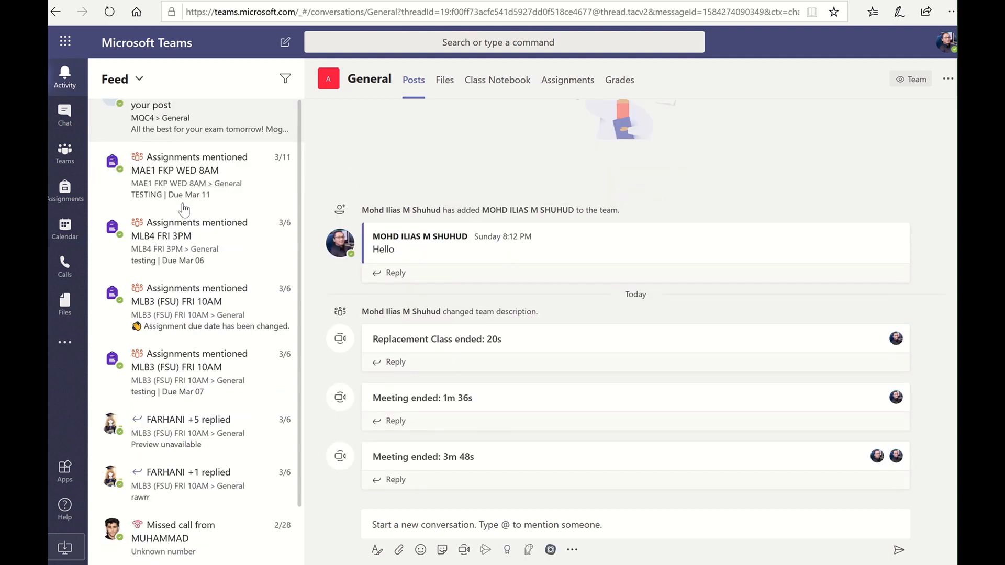
scroll(183, 209, up, 1)
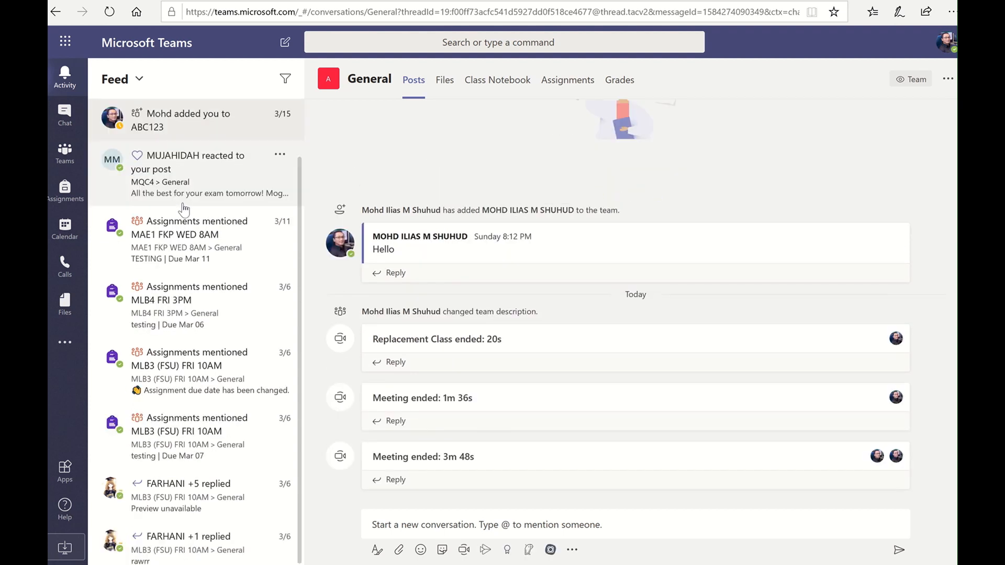
scroll(100, 149, down, 1)
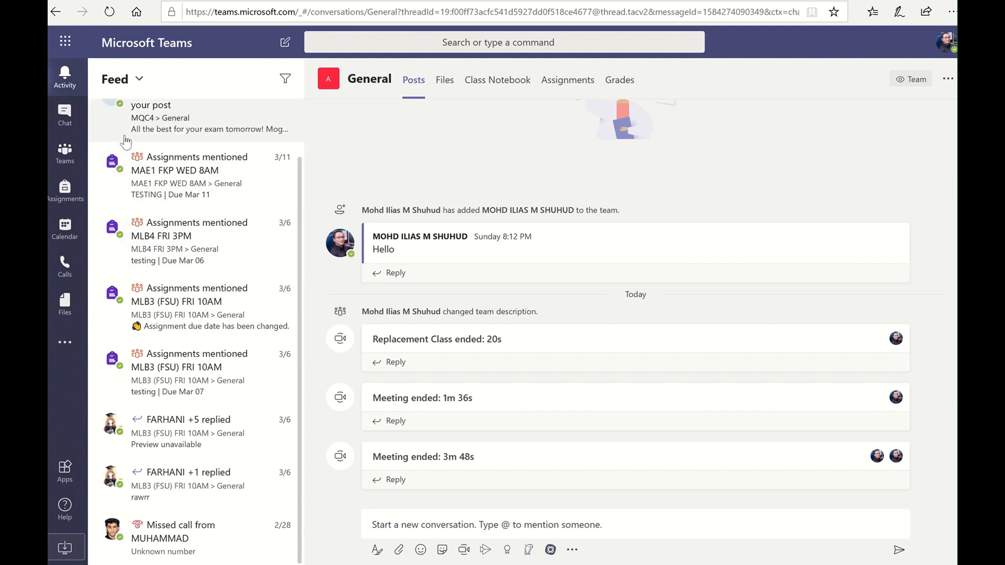
click(66, 122)
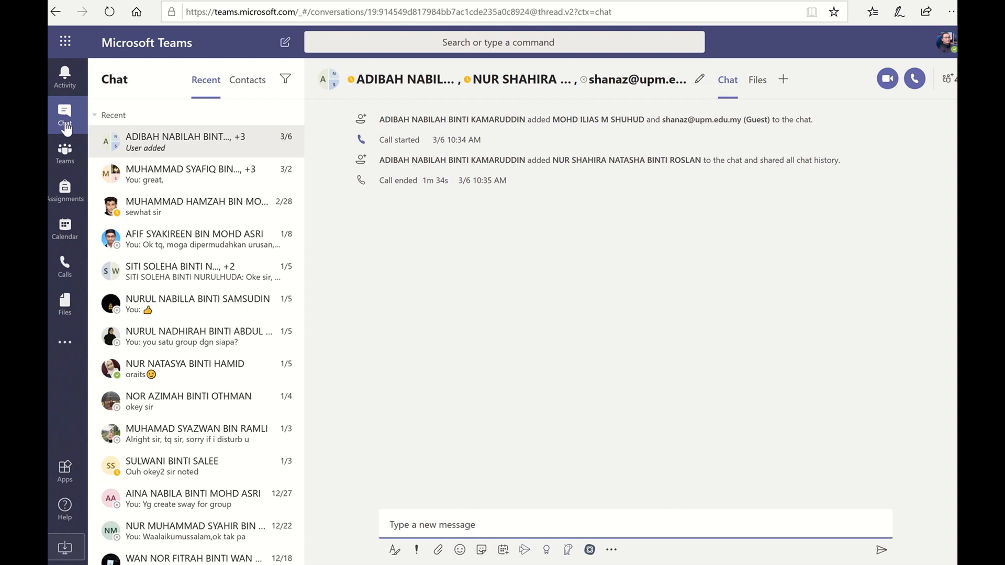
Return to the All teams grid, then open Assignments
click(70, 153)
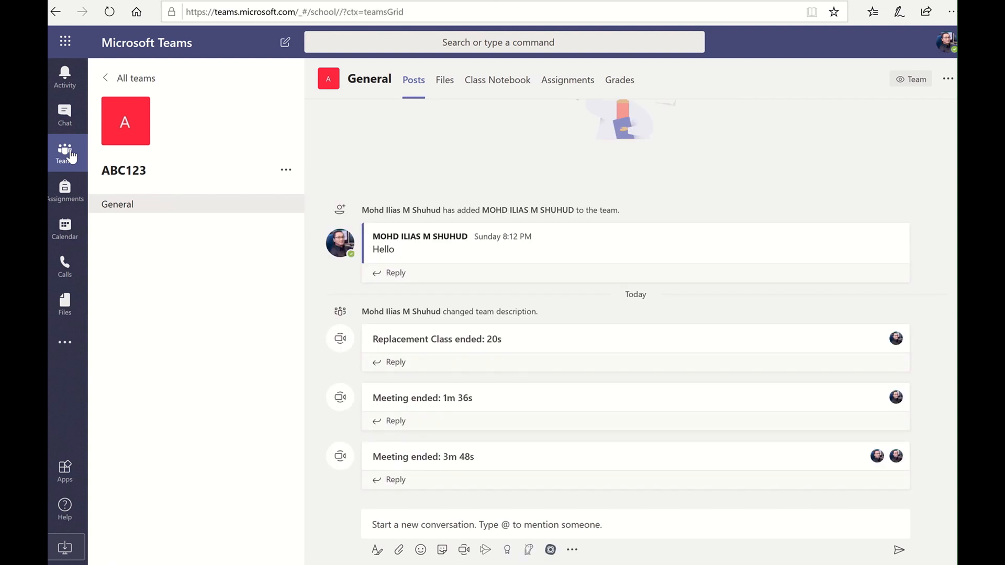
click(110, 79)
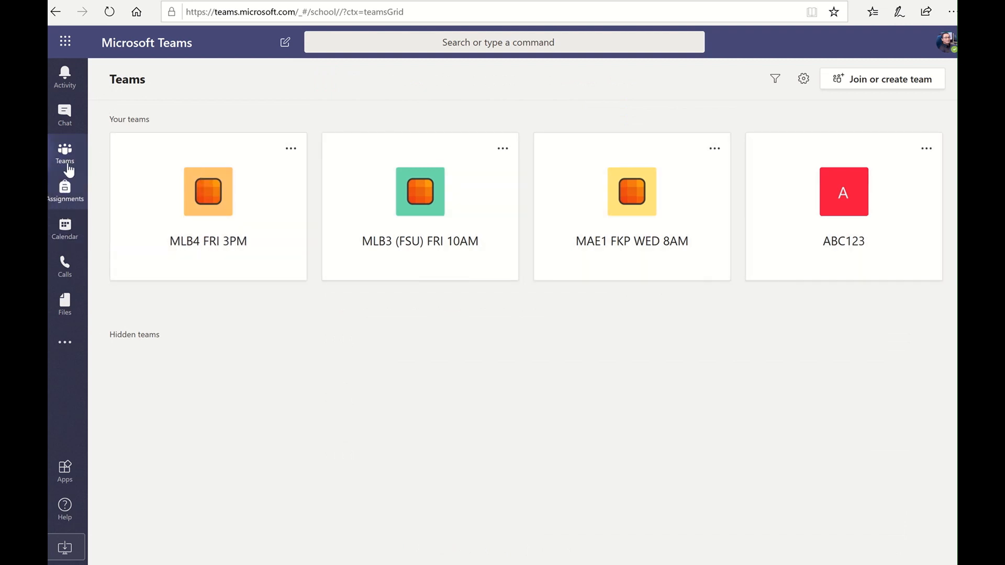
click(64, 203)
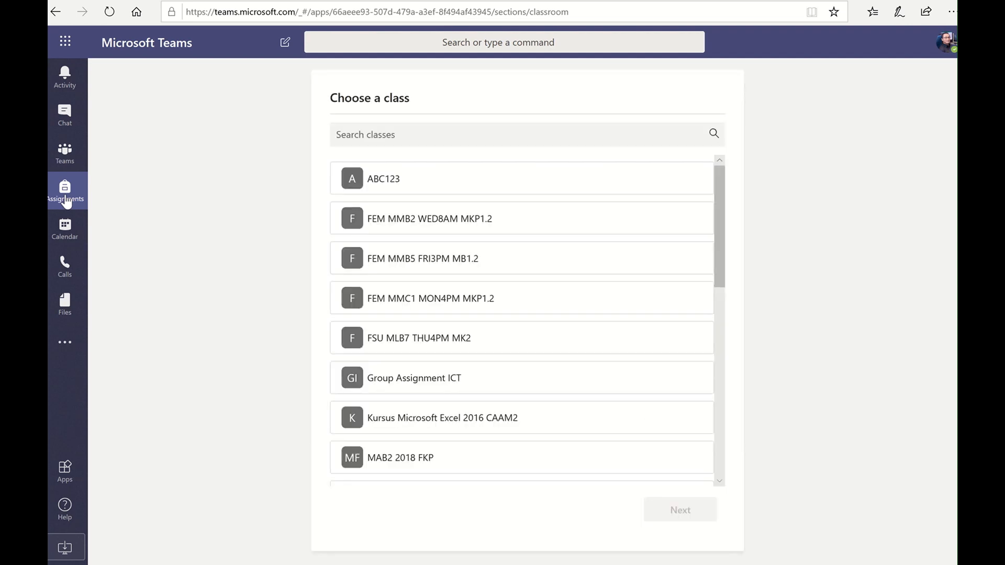
Browse the Choose a class list, then open the Calendar on the March 16–20, 2020 work week
scroll(467, 270, down, 10)
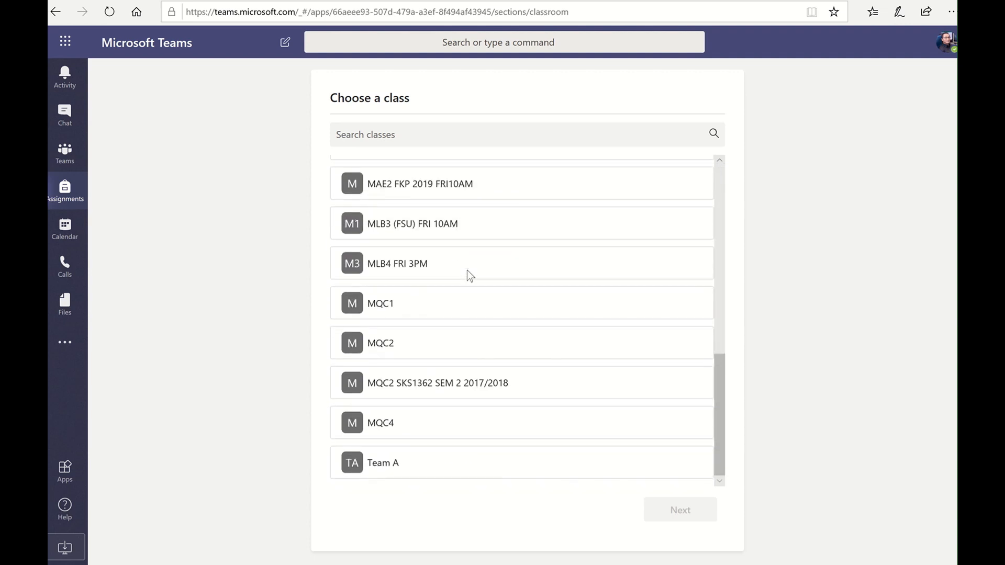
scroll(466, 270, up, 8)
scroll(468, 278, up, 2)
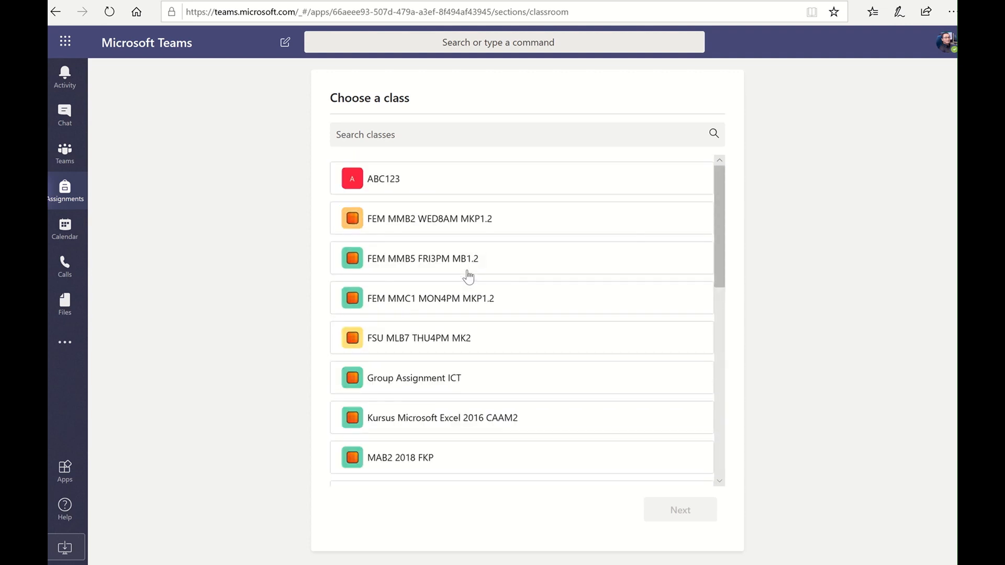
scroll(468, 277, down, 5)
scroll(467, 276, down, 3)
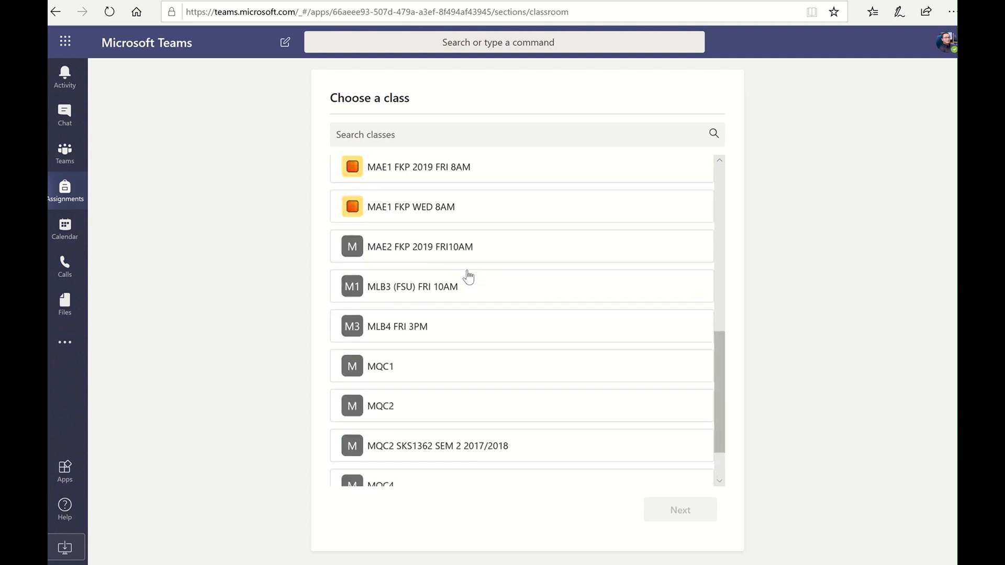
click(73, 236)
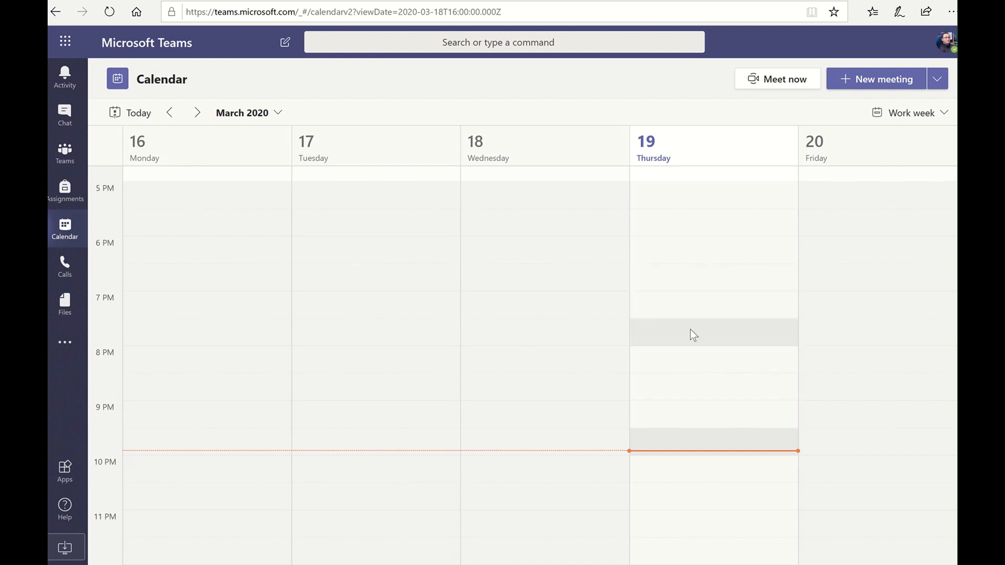
Start a new meeting form, discard it without saving, then go to Calls
click(884, 75)
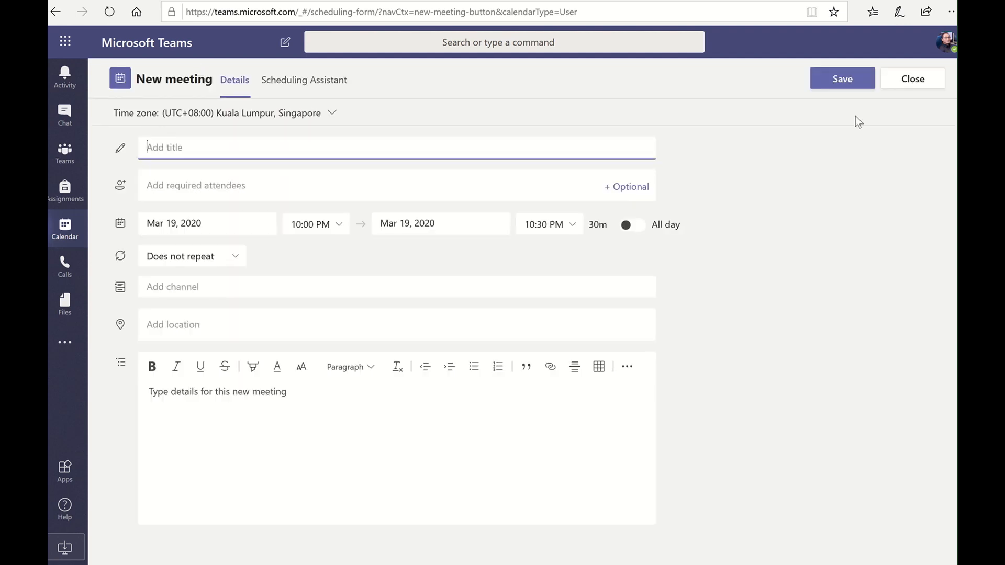
click(933, 85)
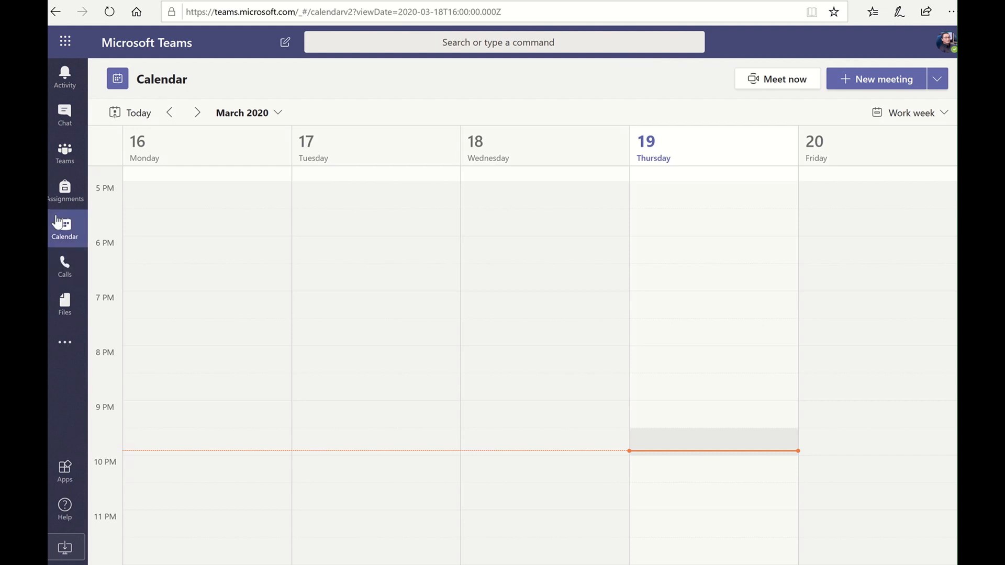
click(62, 273)
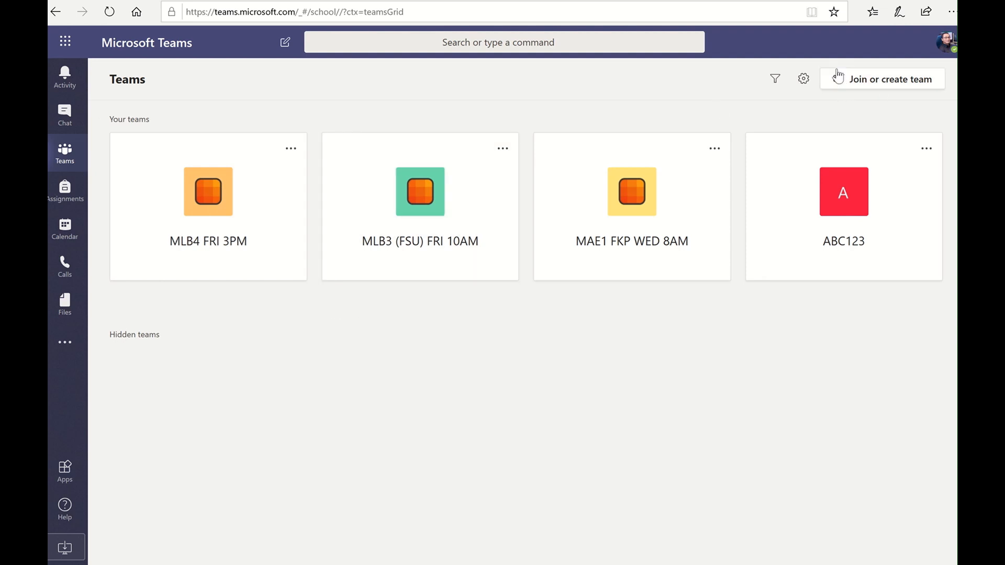
Open 'Join or create team' and start creating a new team
click(872, 82)
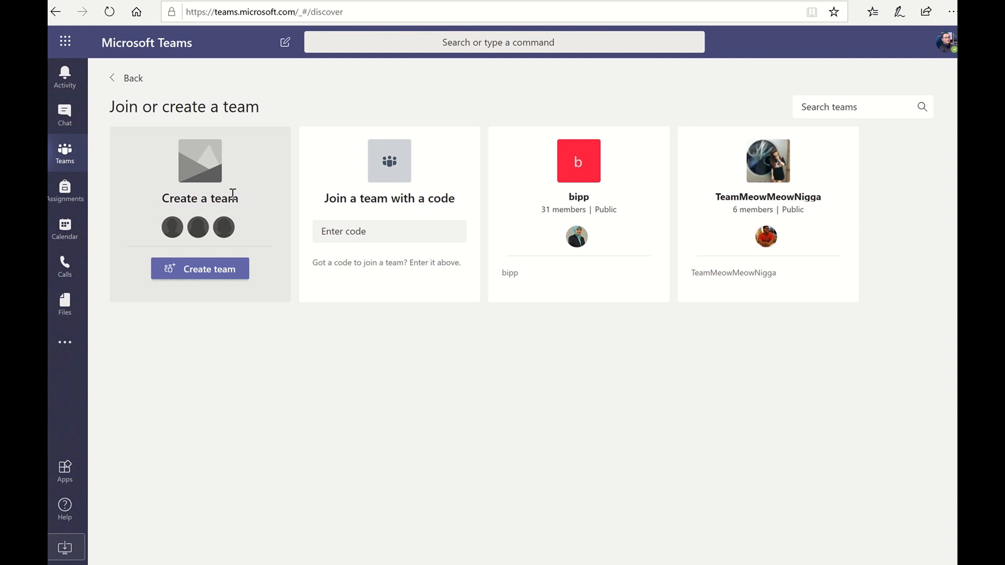
mouse_move(549, 267)
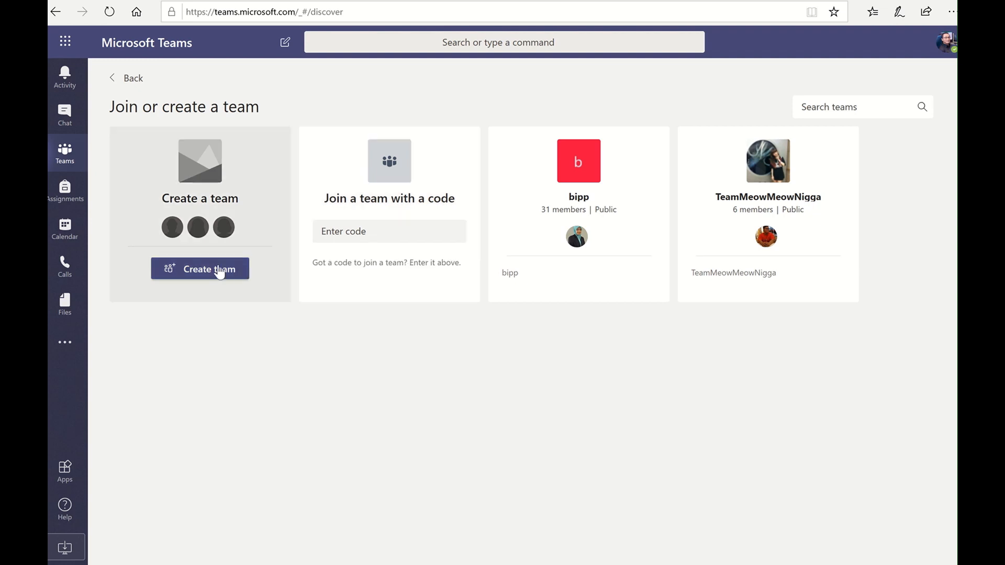
click(220, 270)
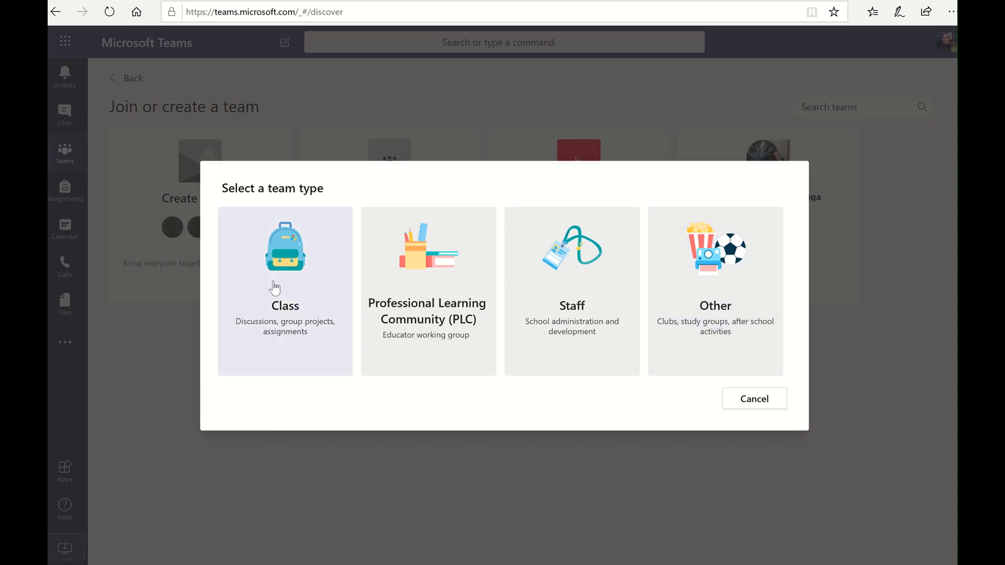
Choose Class as the team type to reach the Create your team form
click(294, 322)
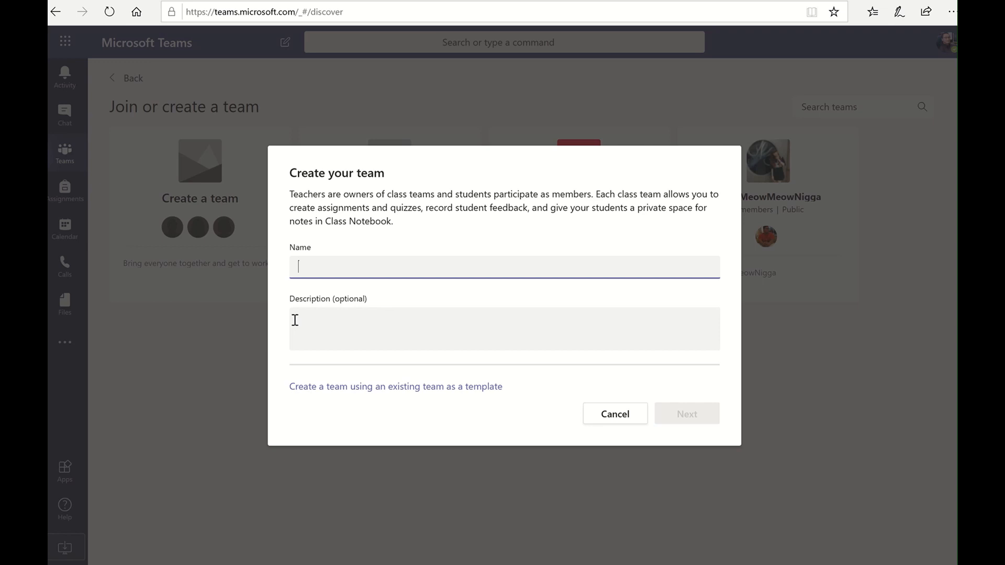
Enter a draft team name, MLB2 WED 8AM
text(ML)
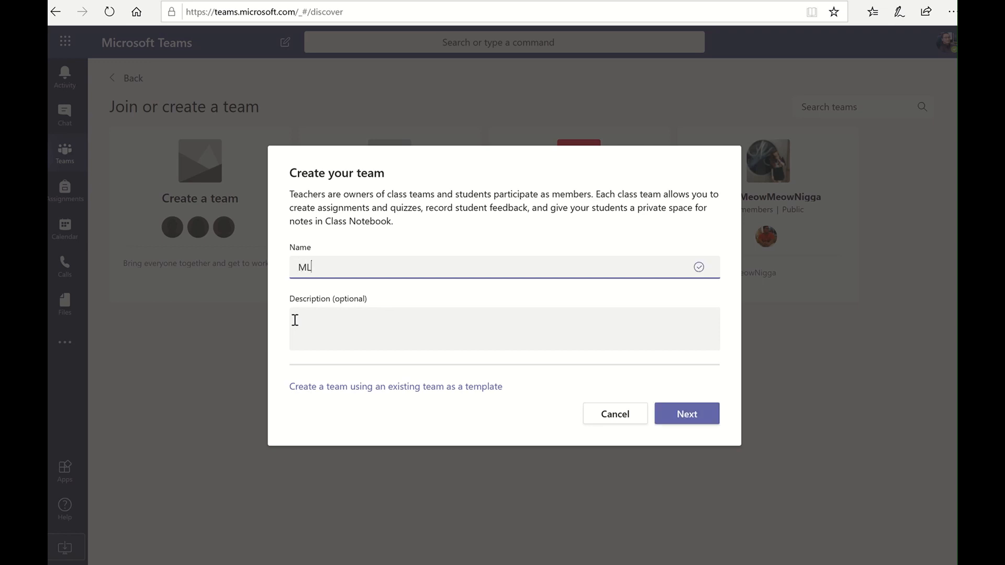
text(B)
text(2 WED *)
key(BackSpace)
text(8AM)
Rename the team to TEST123 WED 8AM, dropping a trial (CYBERLAW) suffix
drag(384, 271, 289, 271)
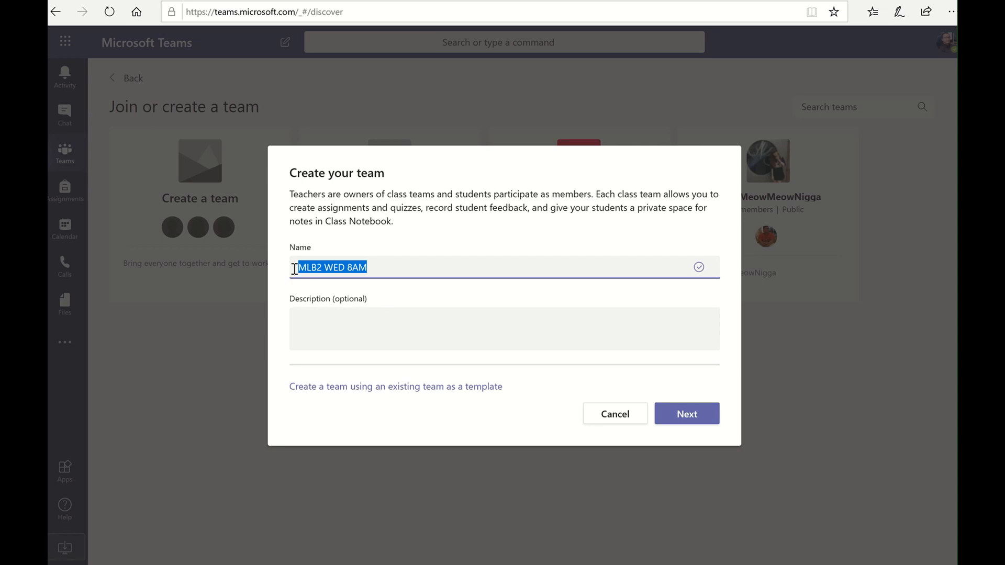
click(310, 265)
double_click(311, 266)
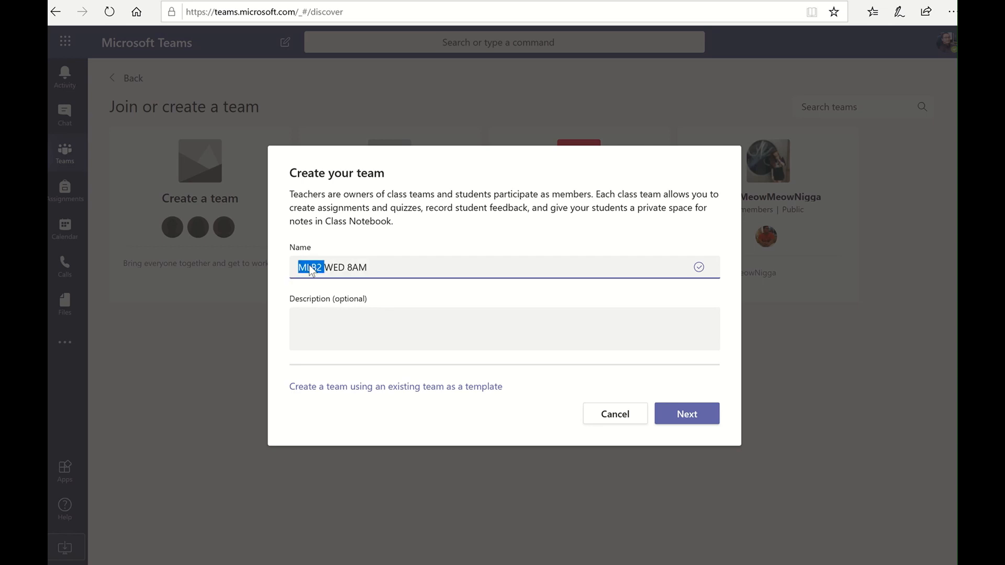
text(TEST)
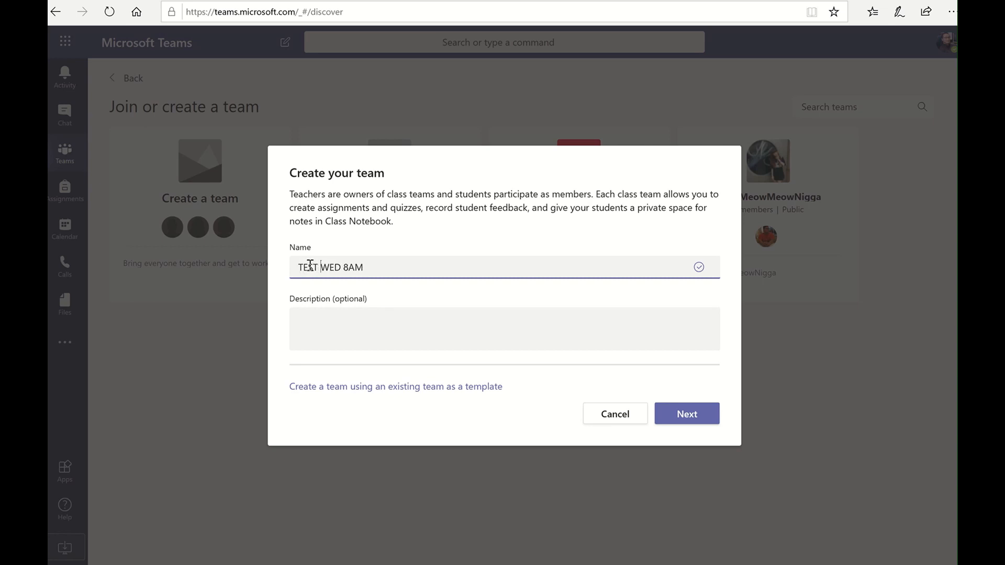
text( 123)
key(BackSpace)
key(BackSpace)
click(412, 269)
text((C)
key(BackSpace)
text(CYBERLAW)
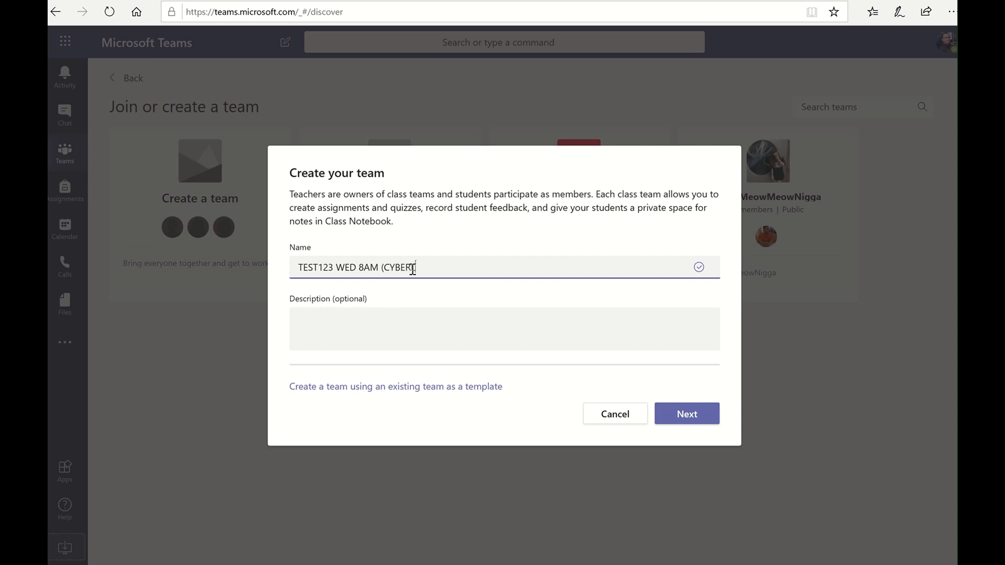
text())
key(BackSpace)
key(BackSpace)
key(BackSpace)
key(BackSpace)
key(BackSpace)
key(BackSpace)
key(BackSpace)
key(BackSpace)
key(BackSpace)
key(BackSpace)
Enter a short placeholder description and continue with team creation
click(384, 334)
text(sd)
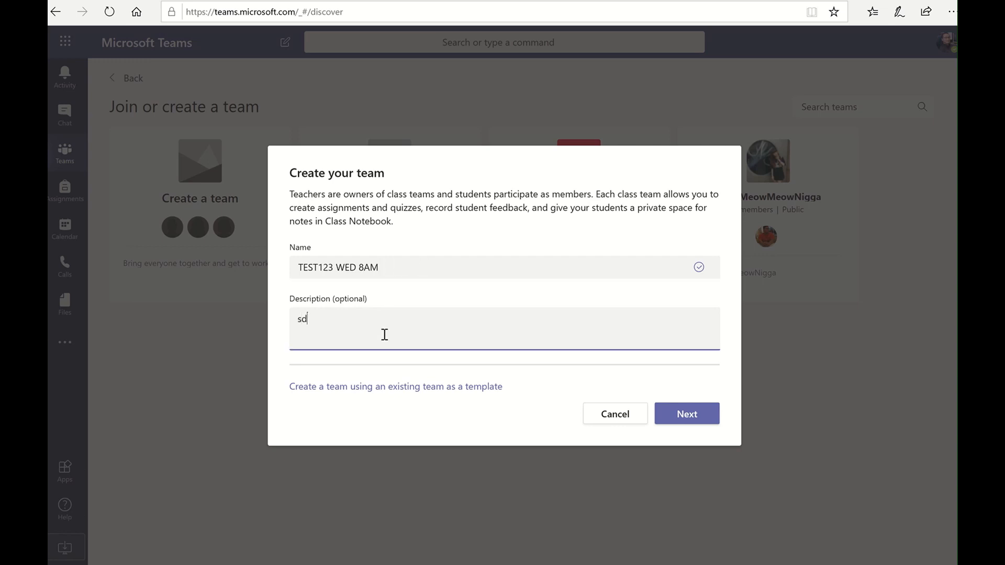
key(BackSpace)
key(BackSpace)
click(687, 416)
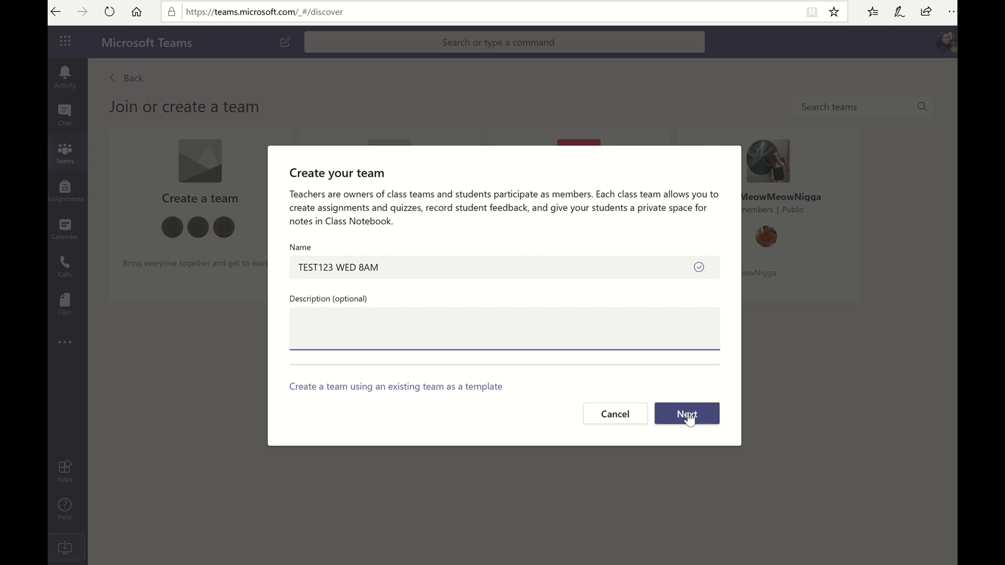
Add 'abc' to the description, create the team, then search students for 'ahmad'
text(abc)
click(688, 417)
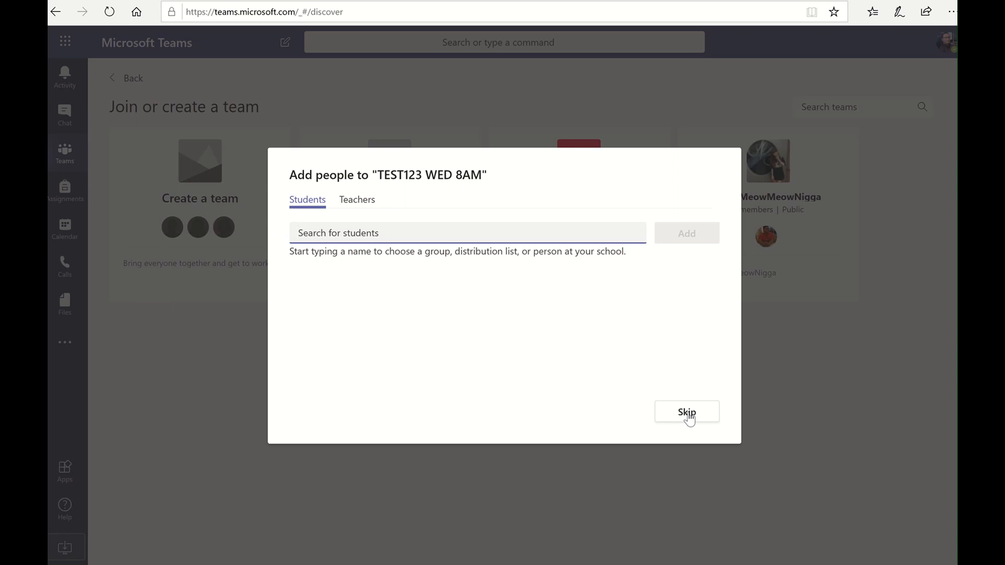
click(368, 239)
click(367, 239)
text(ahmad)
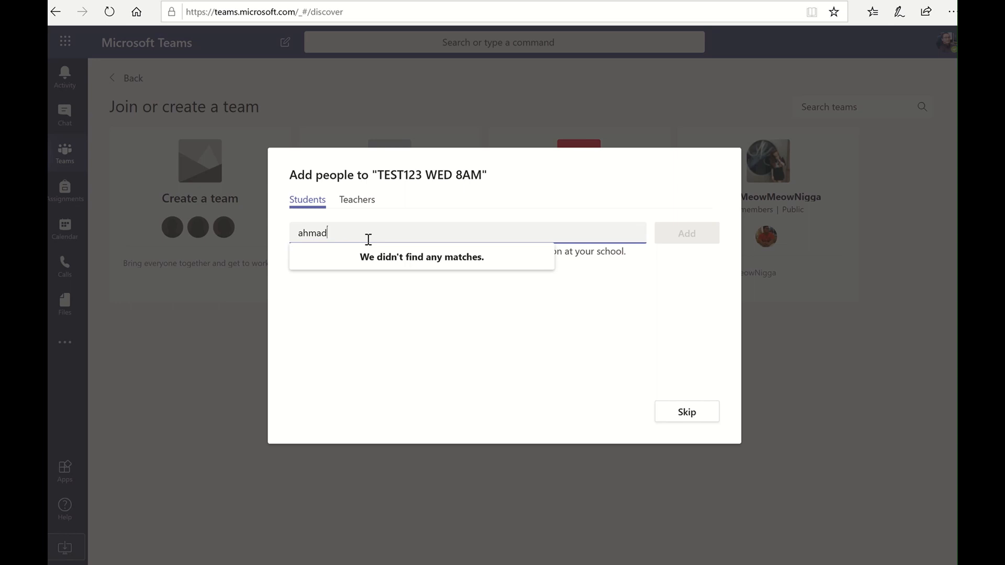
key(BackSpace)
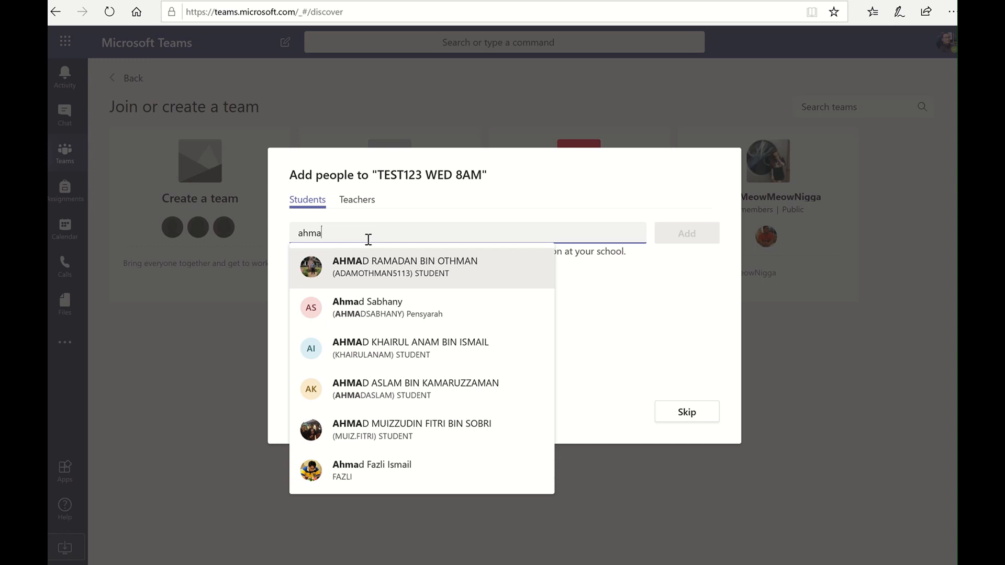
key(BackSpace)
key(BackSpace)
key(BackSpace)
key(BackSpace)
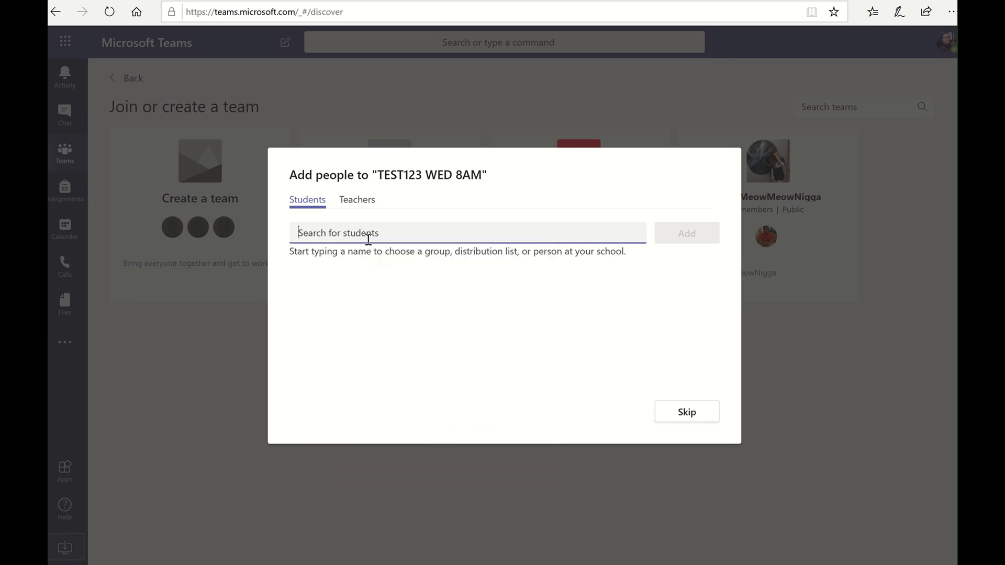
click(362, 202)
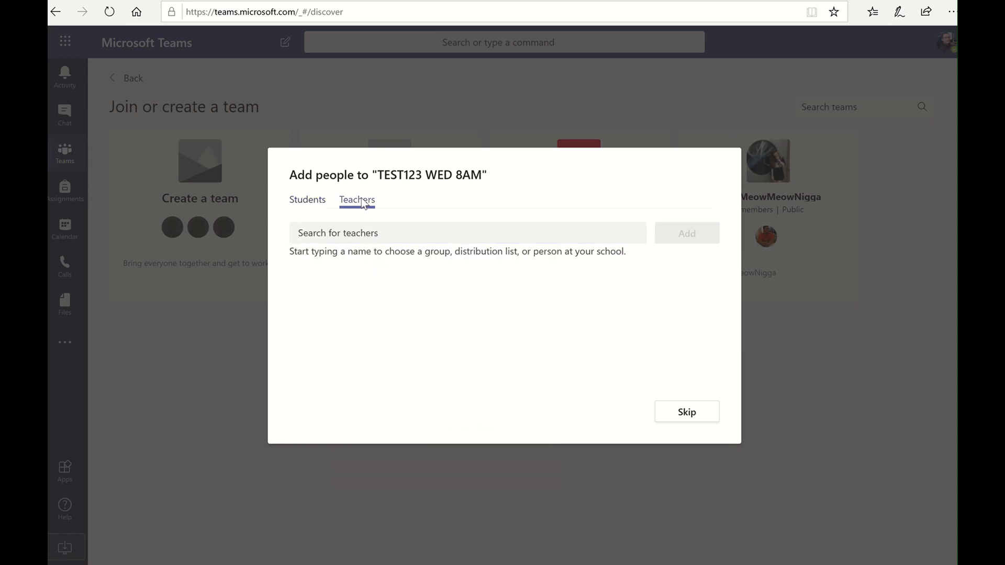
click(381, 233)
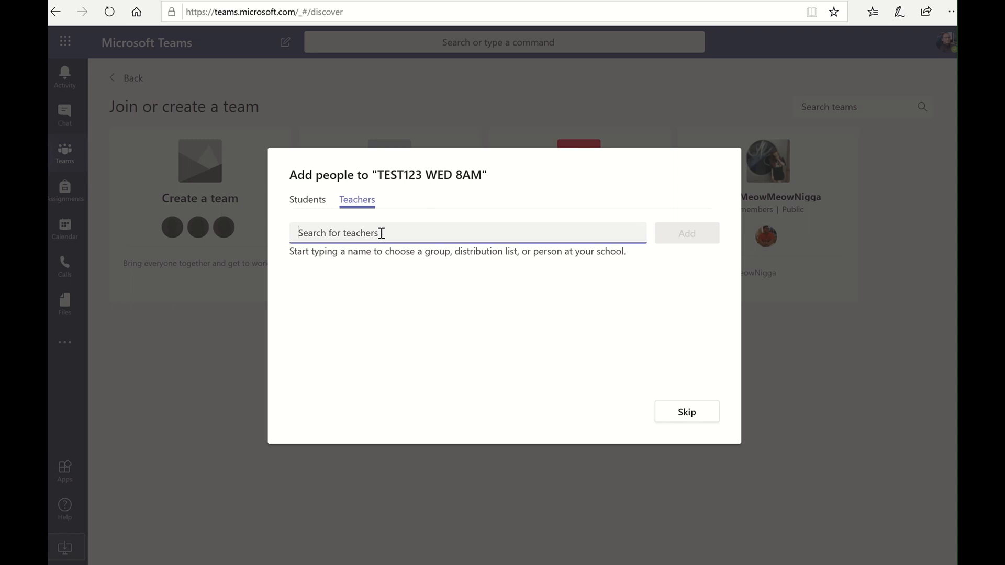
text(jal)
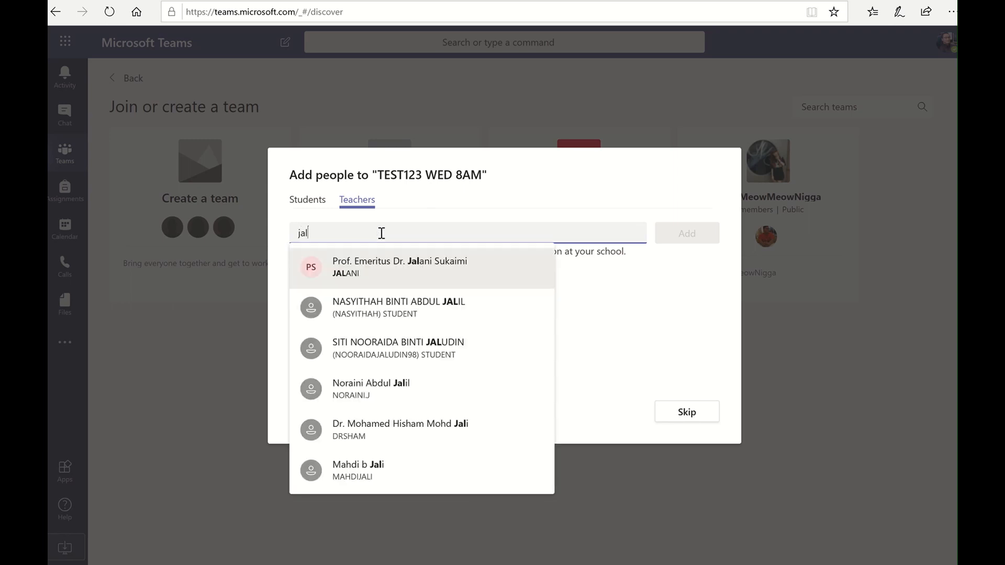
text(an)
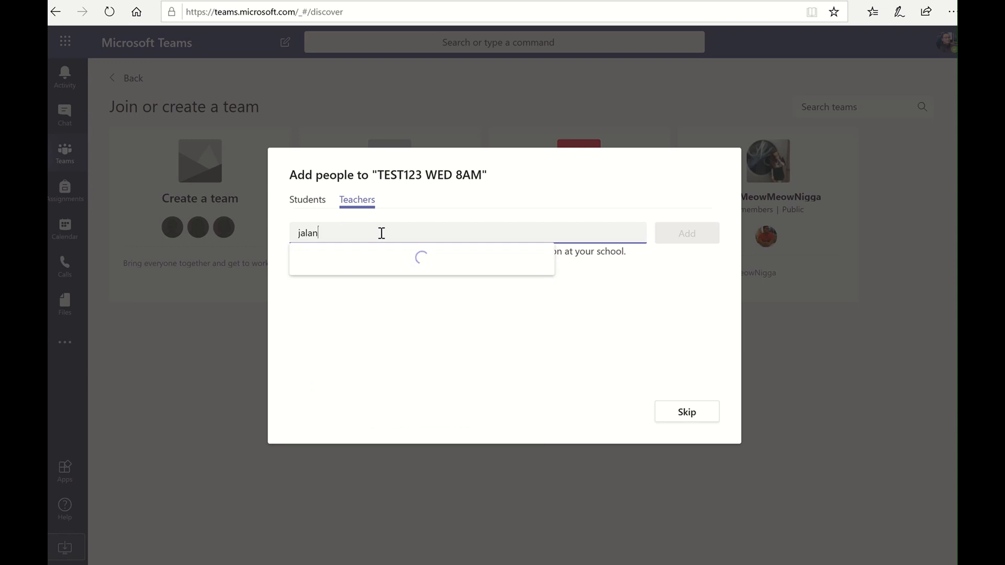
text(i)
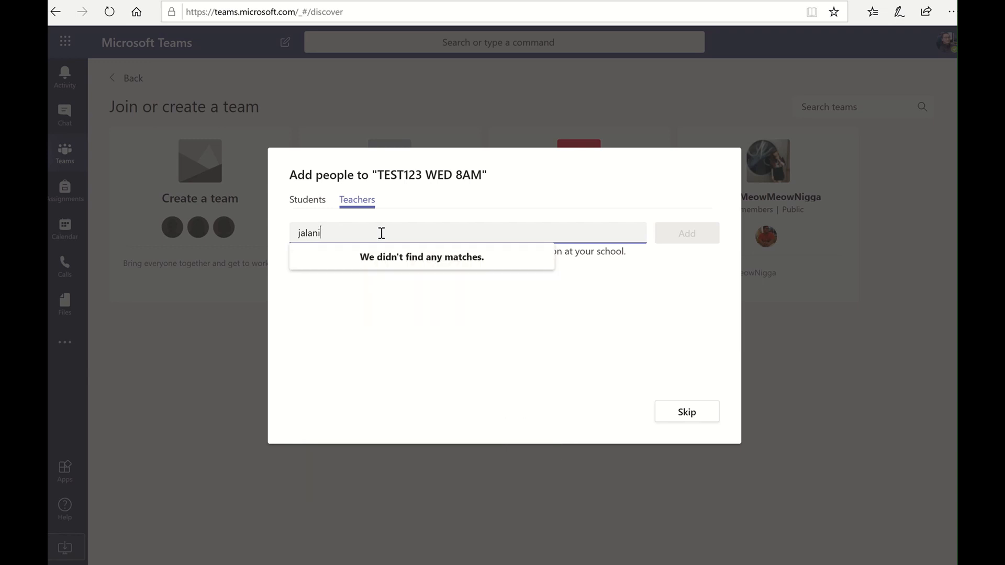
key(BackSpace)
key(BackSpace)
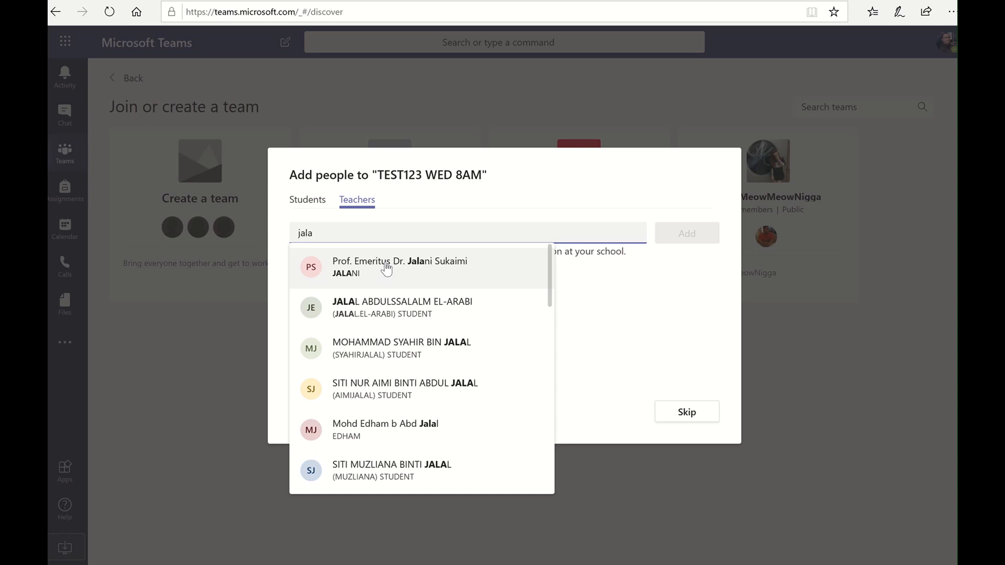
click(635, 320)
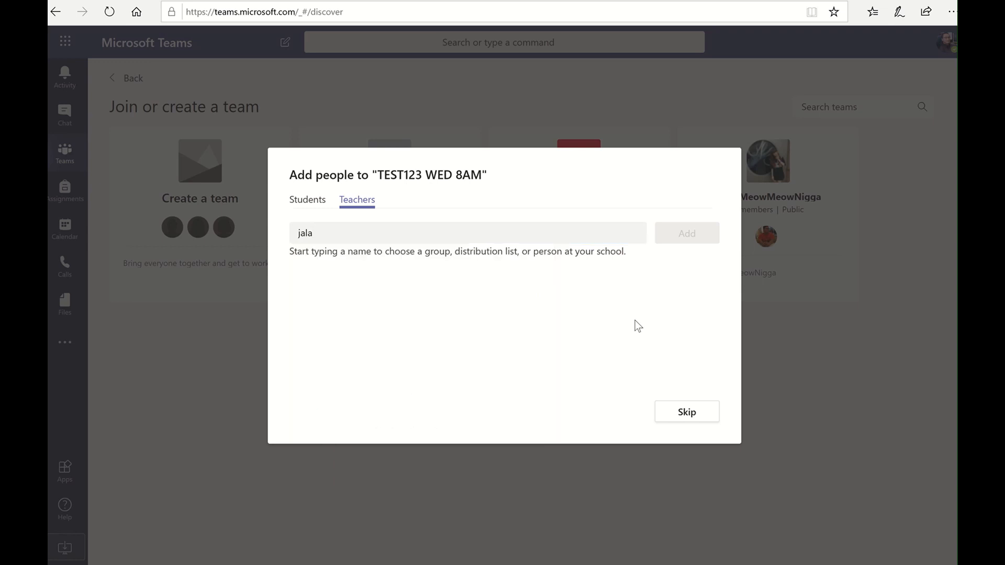
click(313, 209)
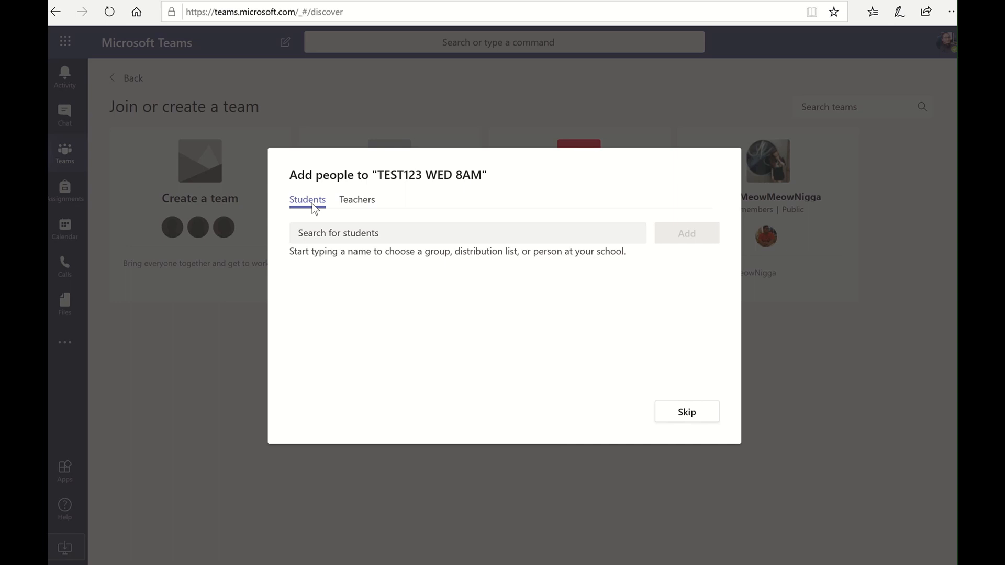
Skip the Add people dialog to land in the team's General channel
click(395, 230)
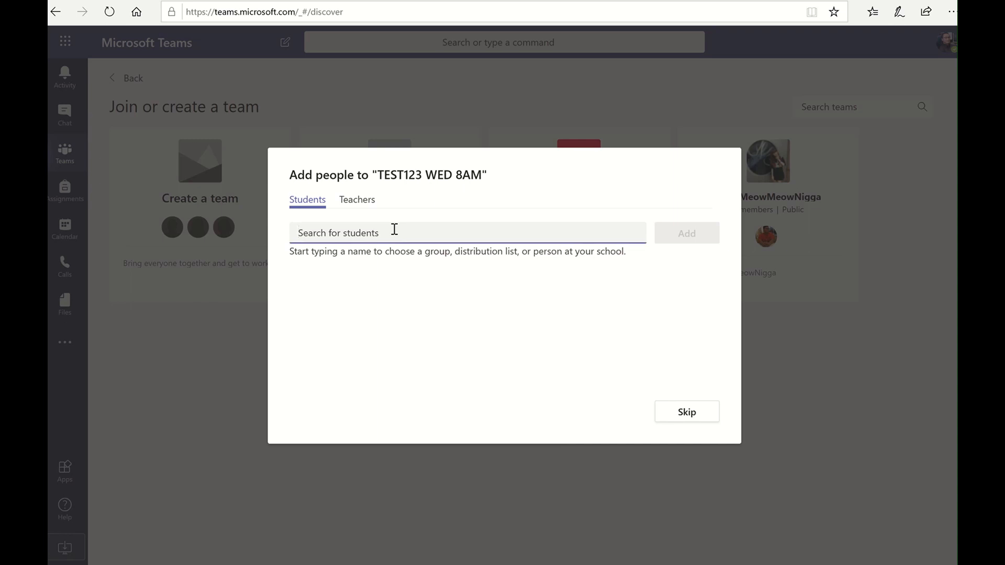
click(675, 411)
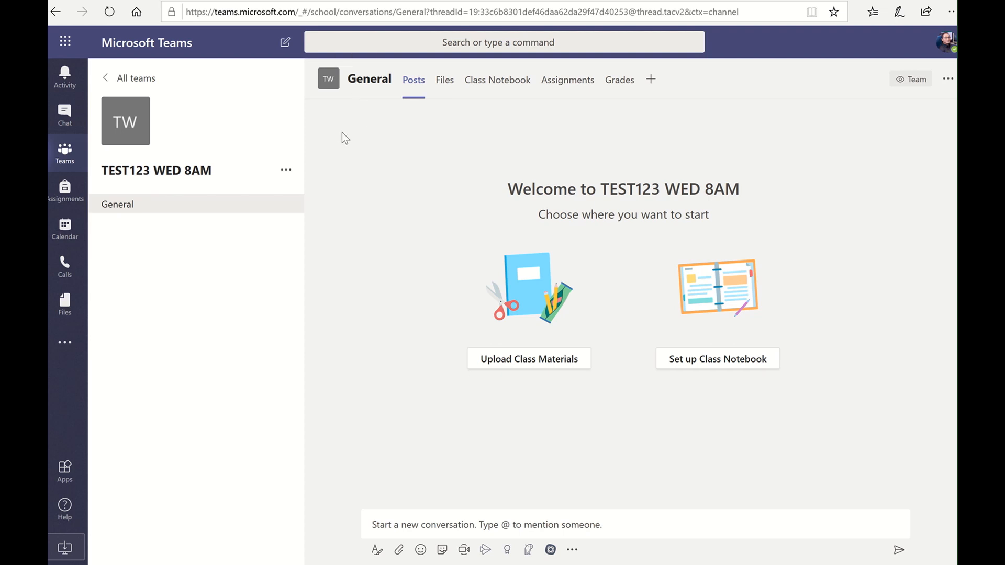
Show the More options menu for TEST123 WED 8AM
click(286, 171)
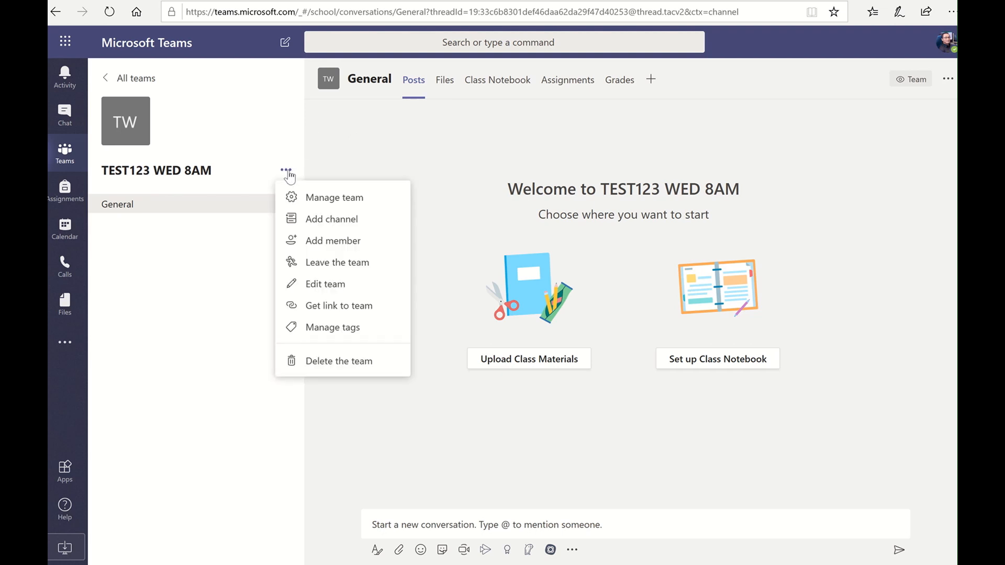
Choose Manage team from the team's options menu
click(317, 199)
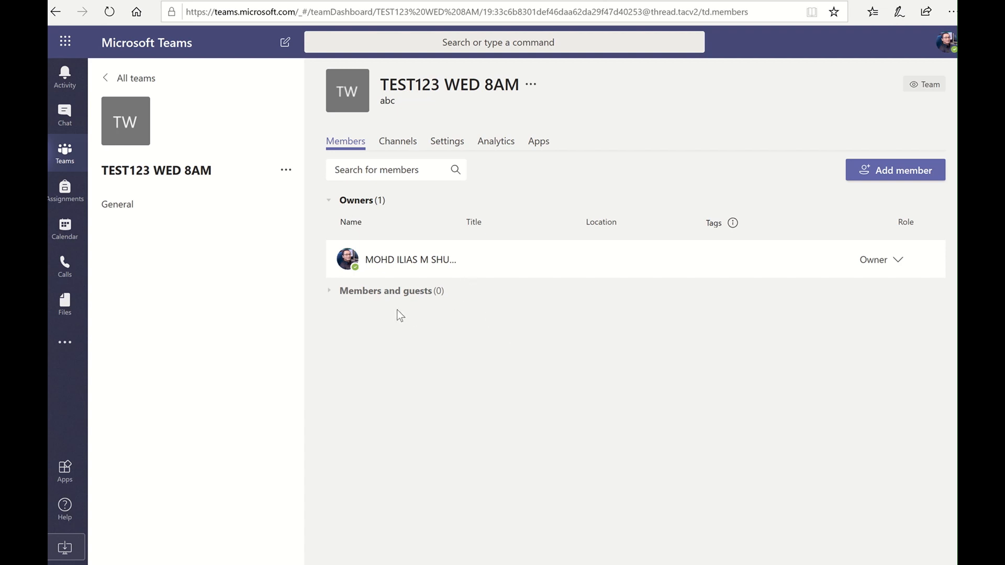
Switch to the Settings tab of the team management page
click(453, 147)
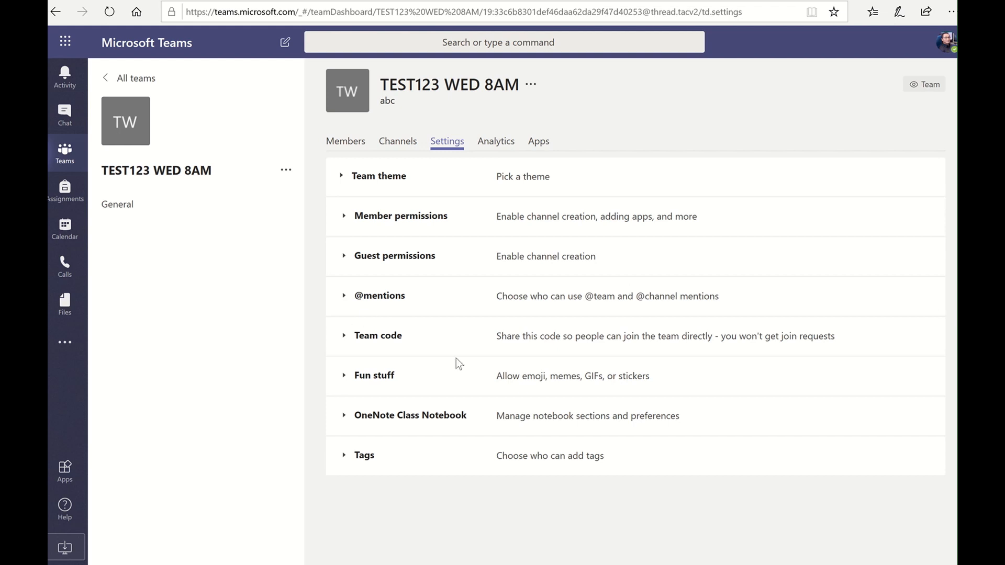
Expand the Team theme and Team code sections of the settings
click(382, 183)
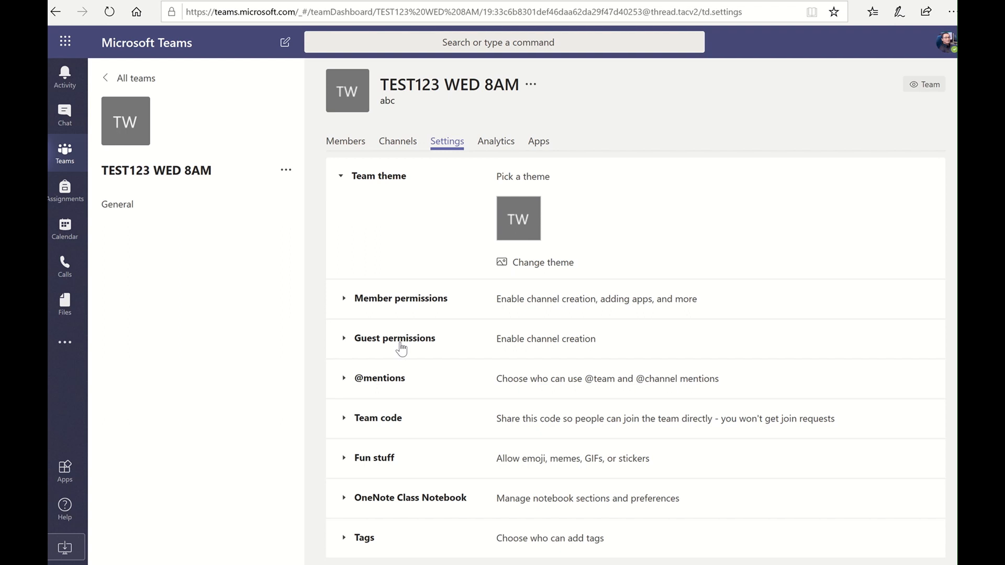
click(382, 419)
scroll(466, 434, down, 1)
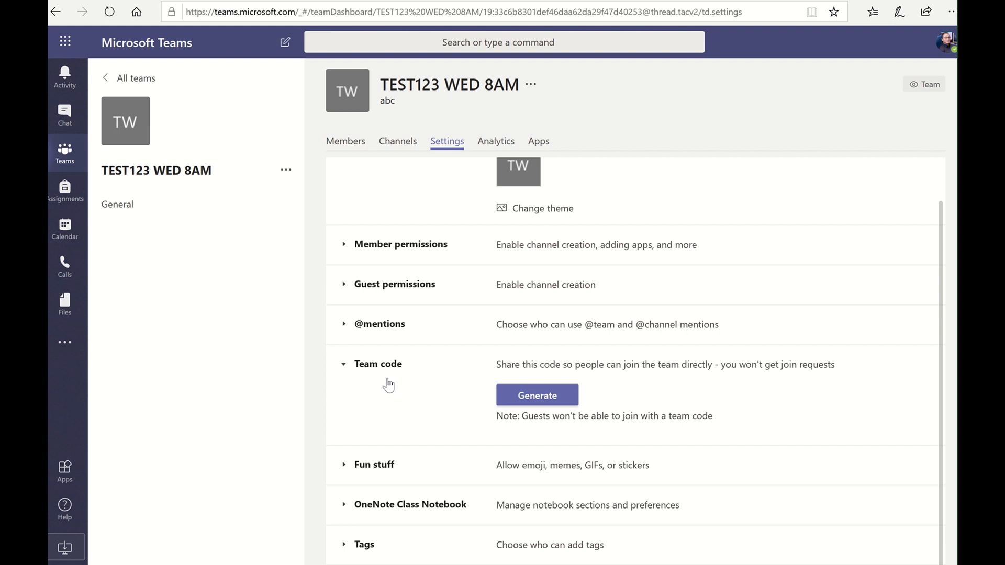
Generate the team join code, view it full screen, then exit
click(537, 398)
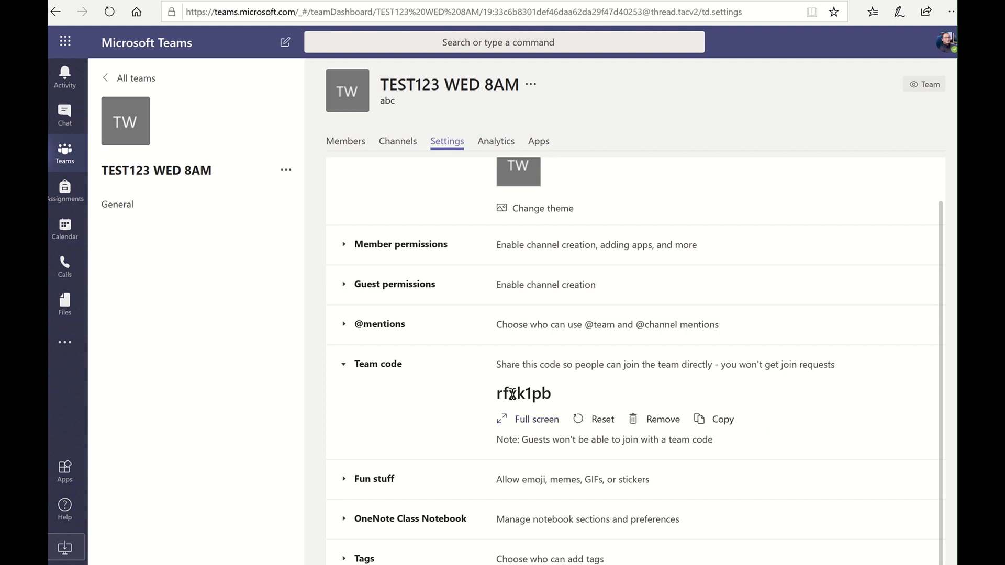
click(503, 422)
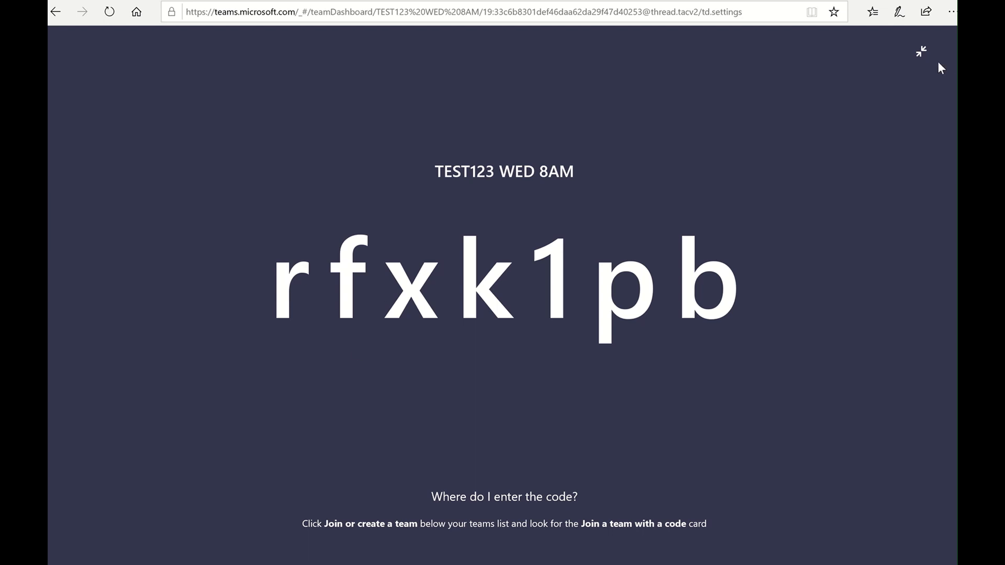
click(923, 54)
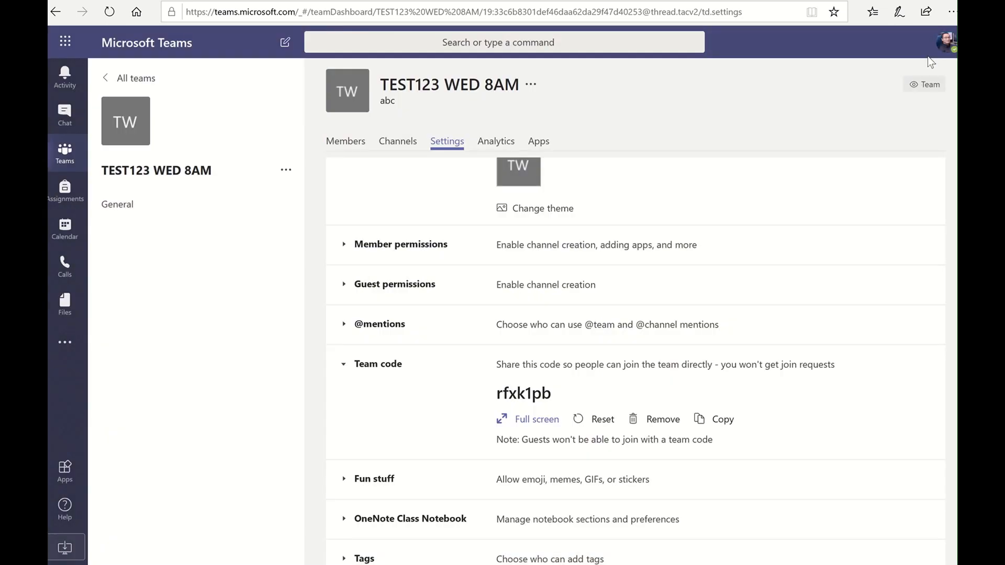
Highlight part of the join code, then return to the General channel
drag(558, 392, 495, 395)
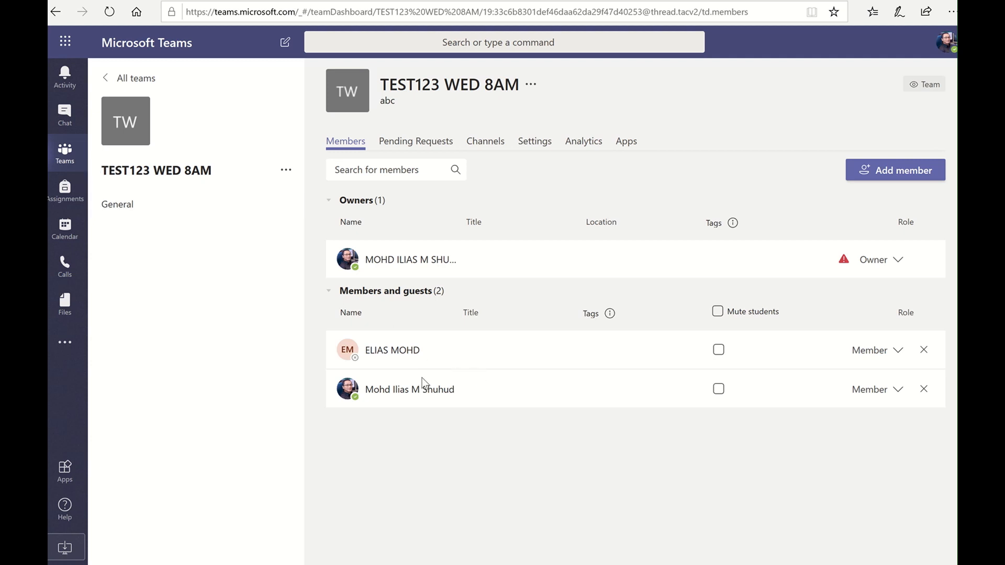
click(66, 153)
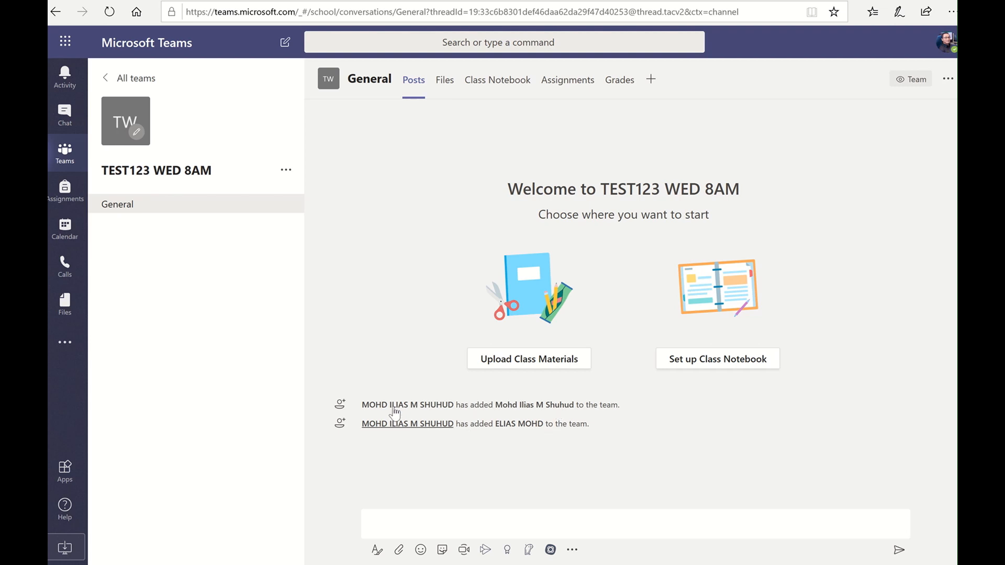
Post 'salam' as a new conversation in the General channel
mouse_move(430, 404)
click(471, 514)
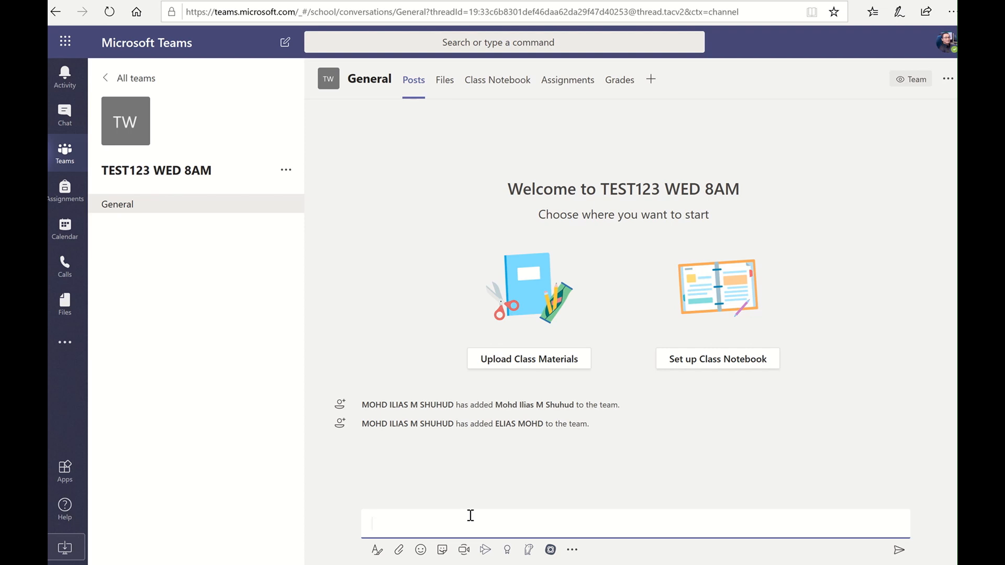
text(a)
key(BackSpace)
text(salam)
key(Return)
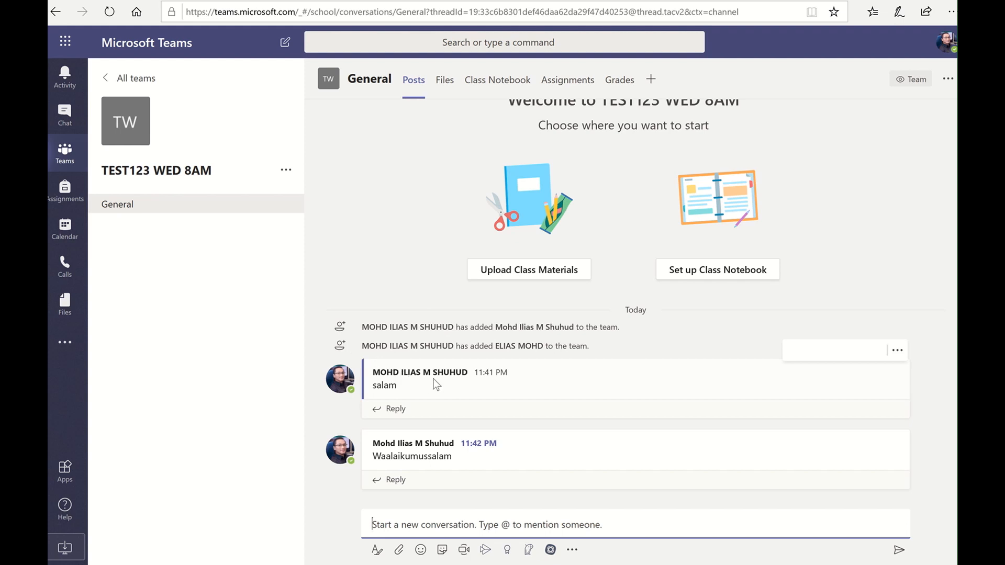
drag(374, 371, 470, 371)
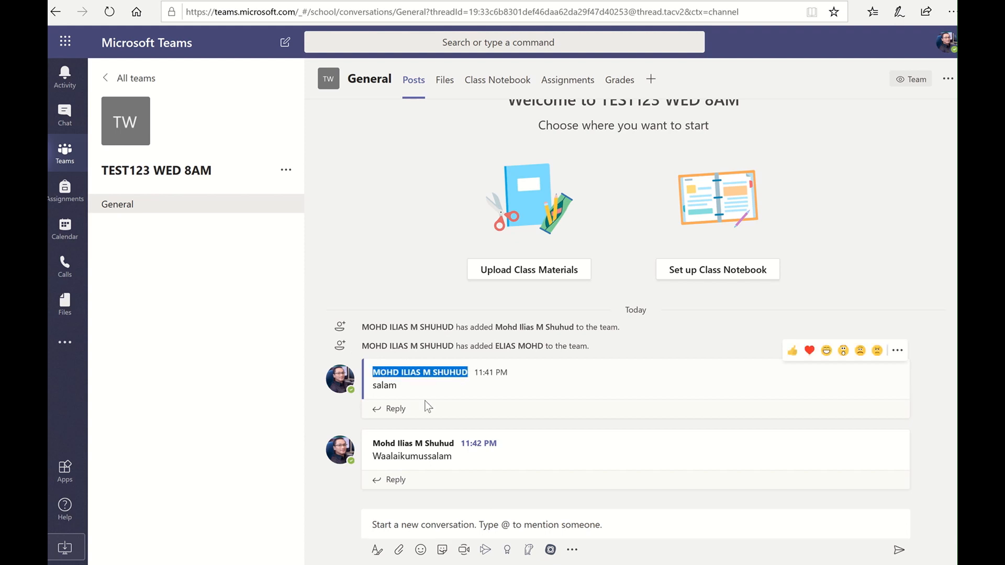
drag(373, 443, 458, 442)
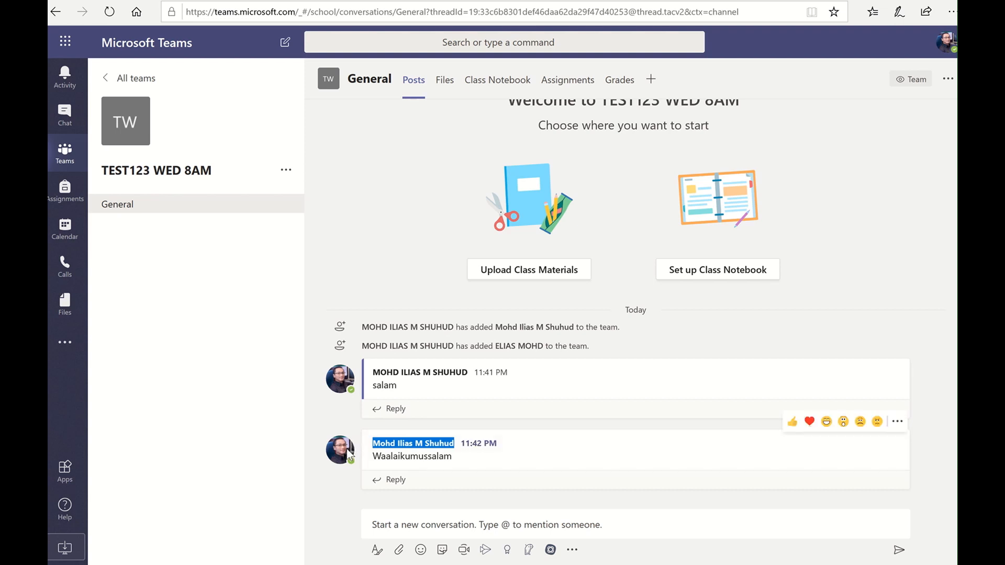
mouse_move(349, 454)
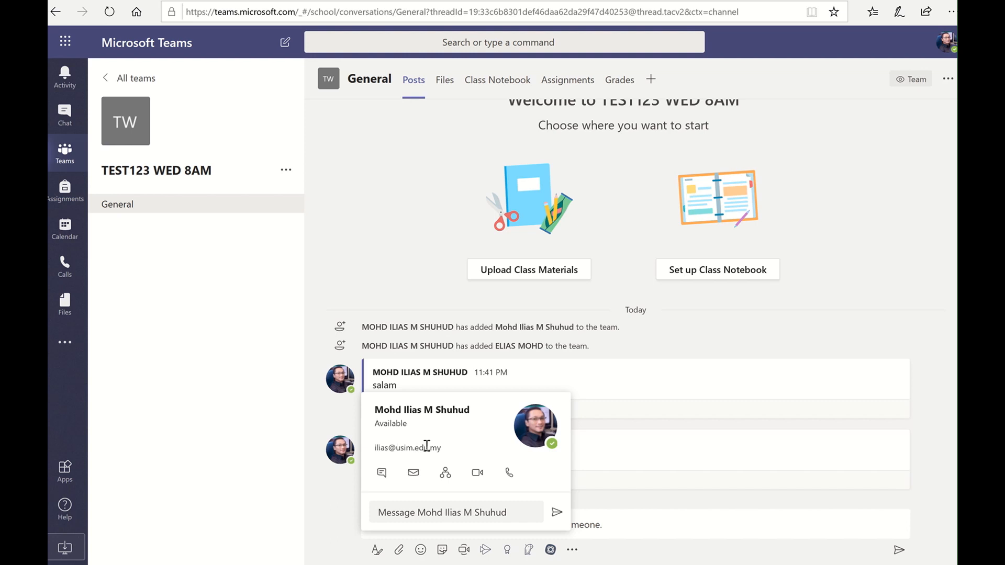
mouse_move(341, 382)
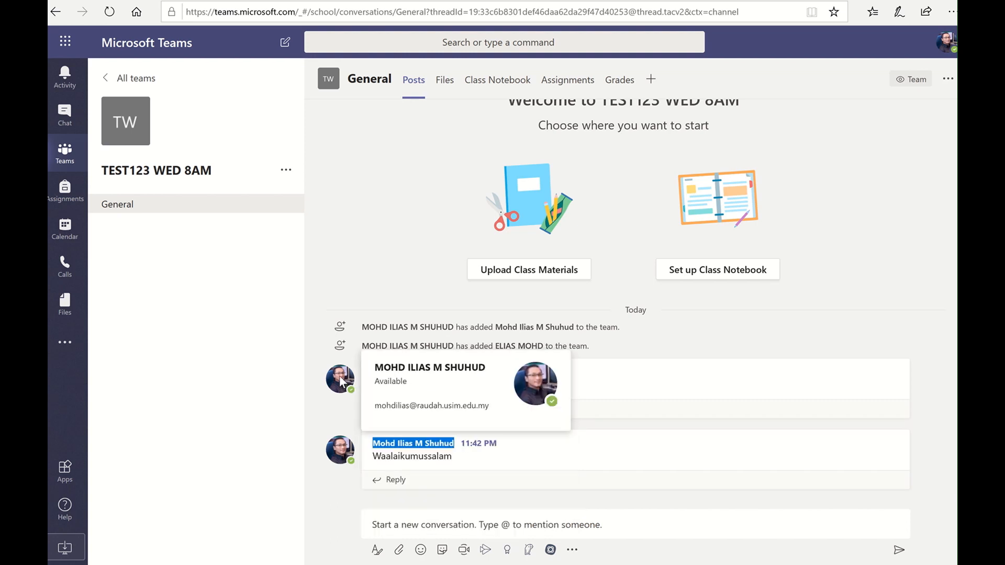
click(309, 431)
Switch to the MAB4 2018 FKP MPG team's General channel showing its May 2018 posts
click(401, 534)
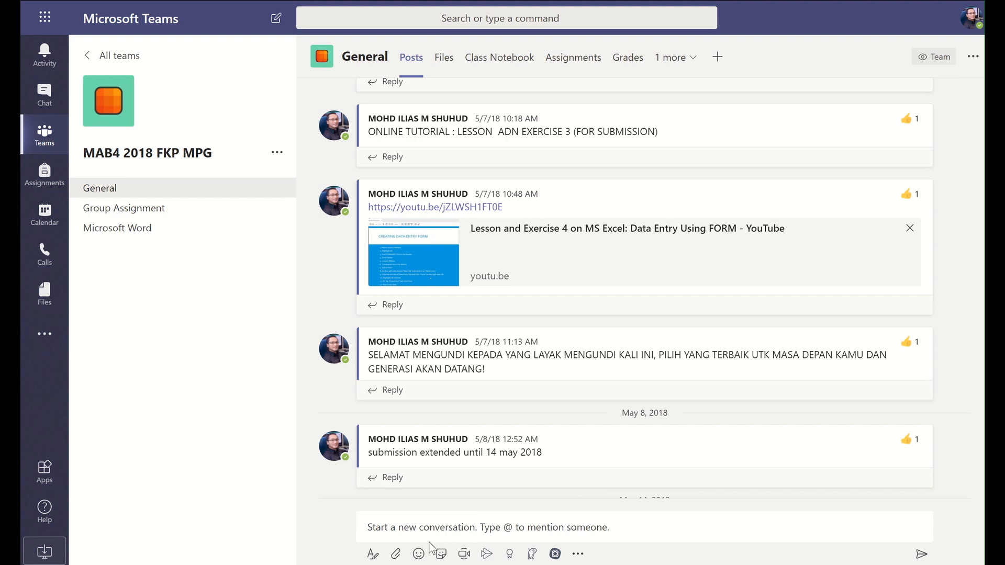
Browse recent files without attaching any, then expand a new post into the rich formatting editor
click(395, 554)
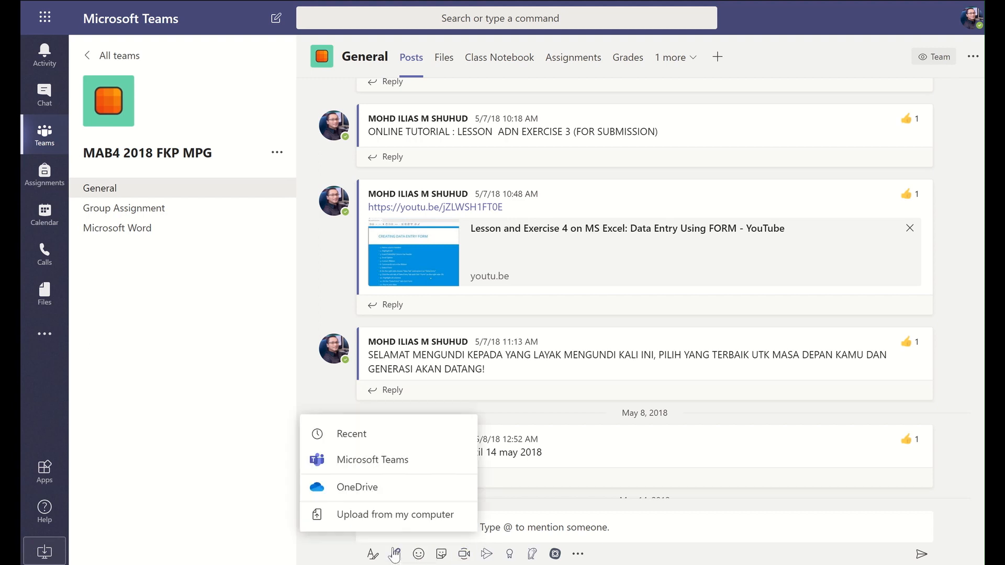
click(335, 430)
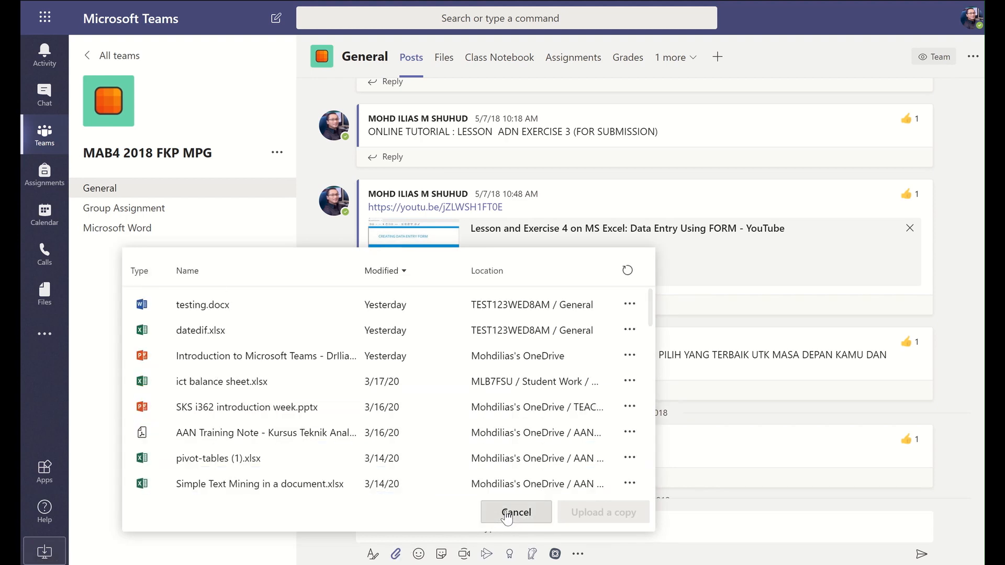
click(507, 515)
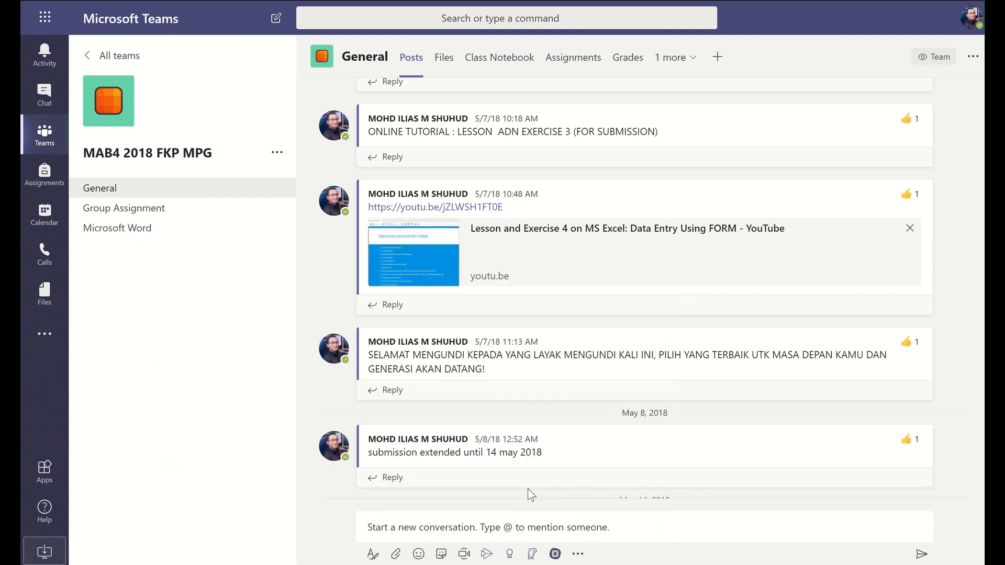
click(373, 556)
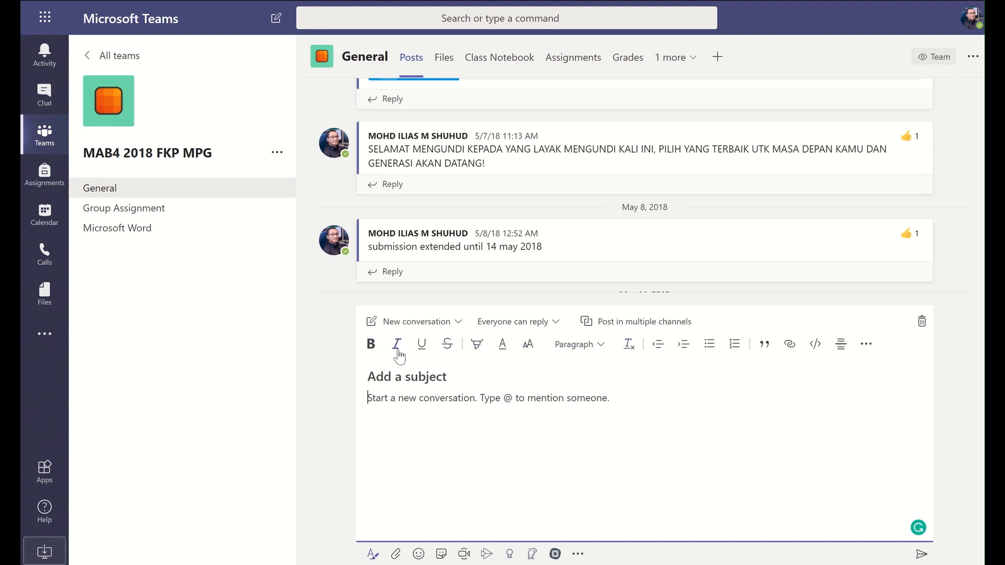
Toggle bold, collapse the editor to one line, and briefly open the emoji and sticker pickers
click(372, 352)
click(921, 321)
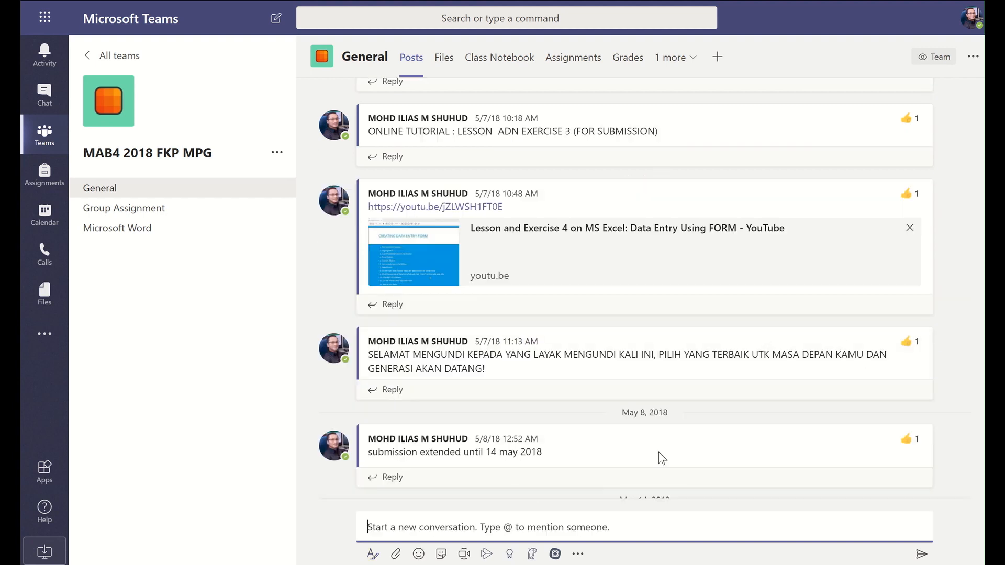
click(418, 554)
click(418, 555)
click(443, 555)
click(442, 555)
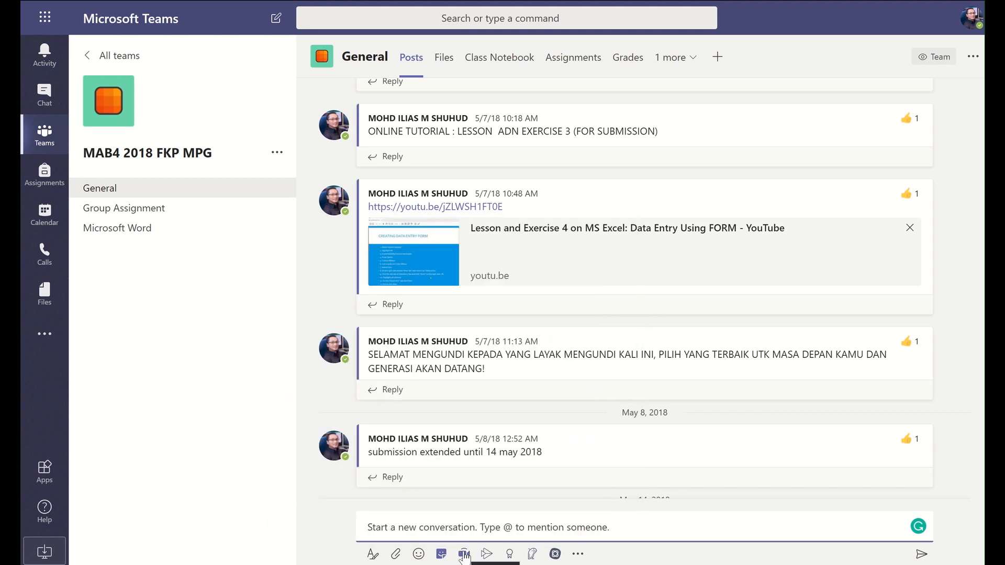
Start Meet now in the channel, allowing the browser microphone and camera access
click(464, 555)
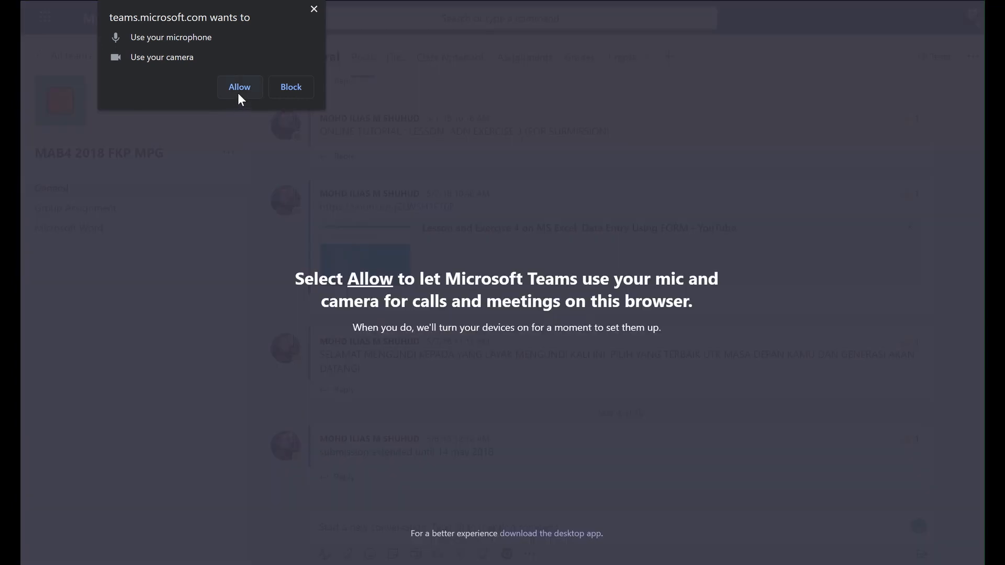
click(238, 89)
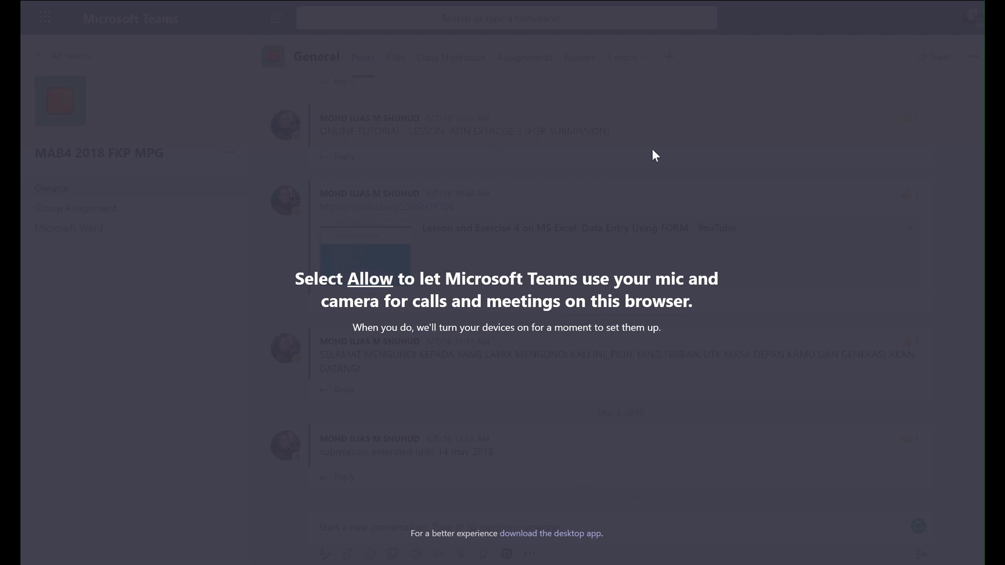
click(59, 26)
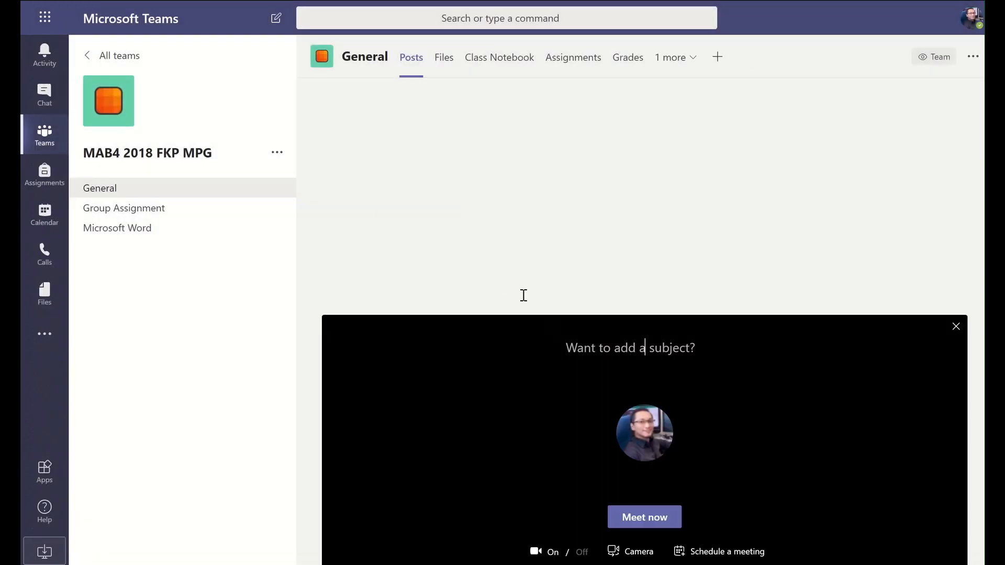